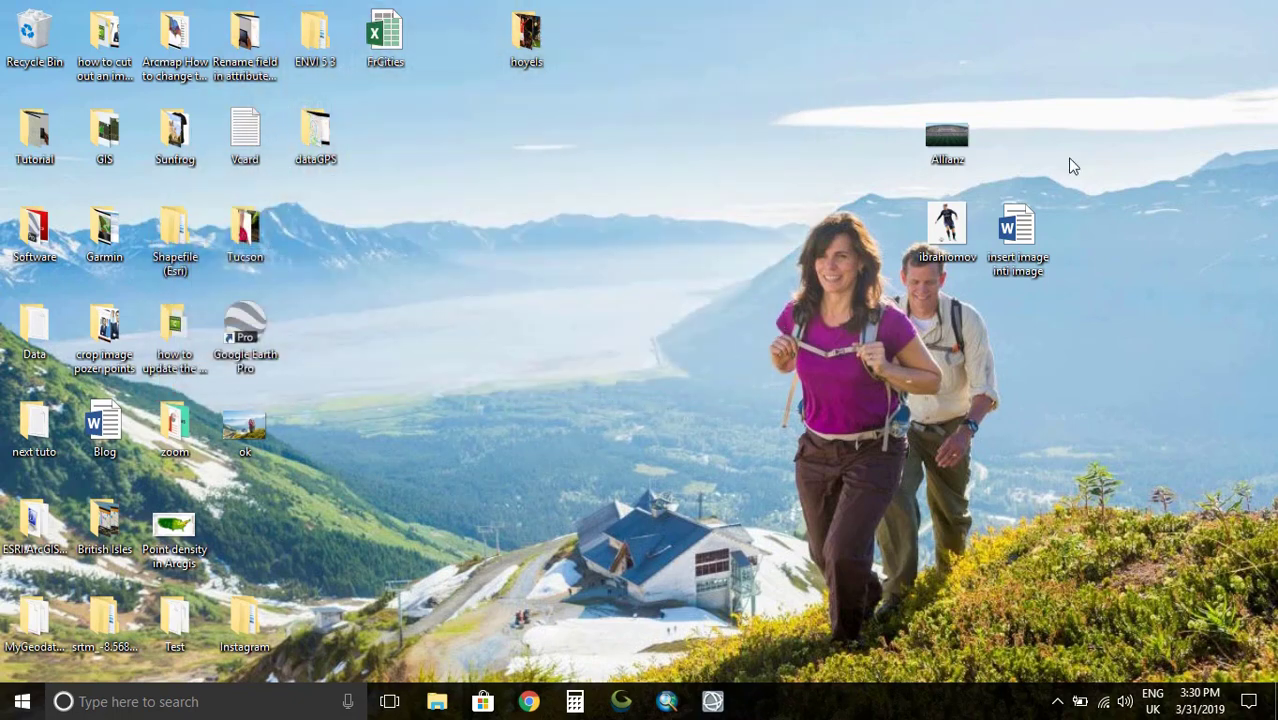
- Open the 'insert image inti image' document and insert the Allianz stadium photo from the Desktop
left_click(1025, 229)
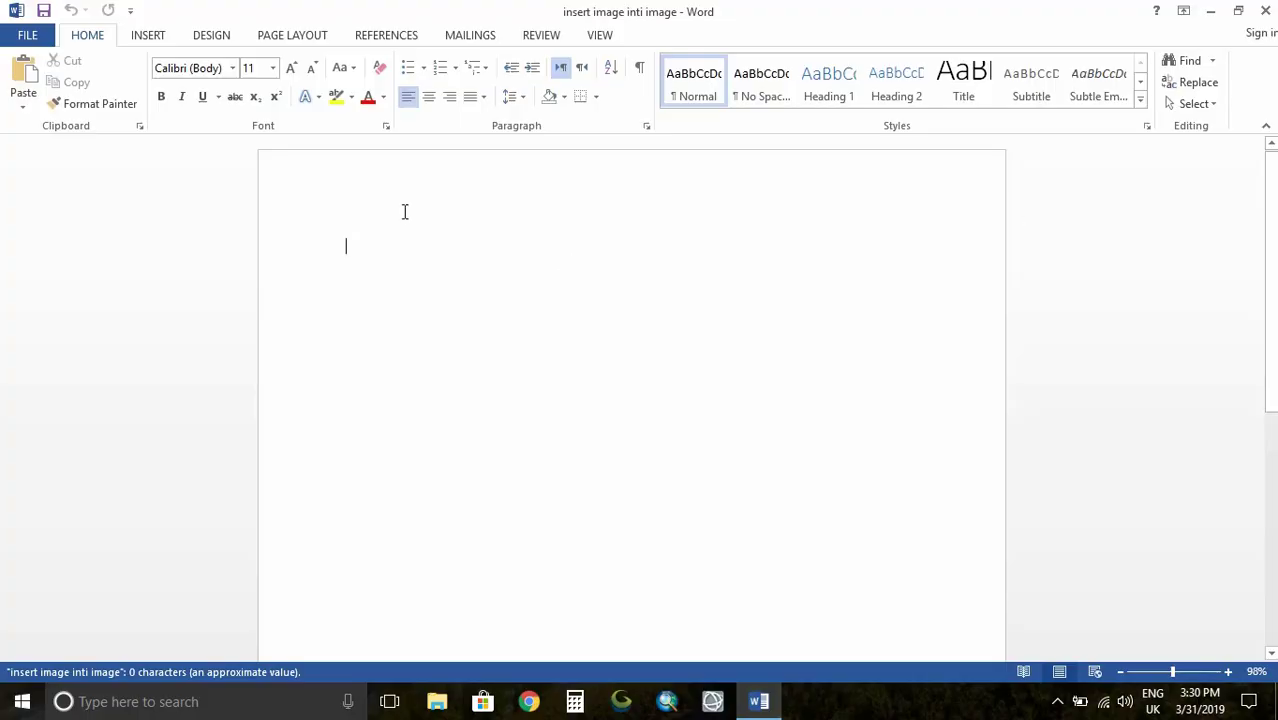
left_click(168, 42)
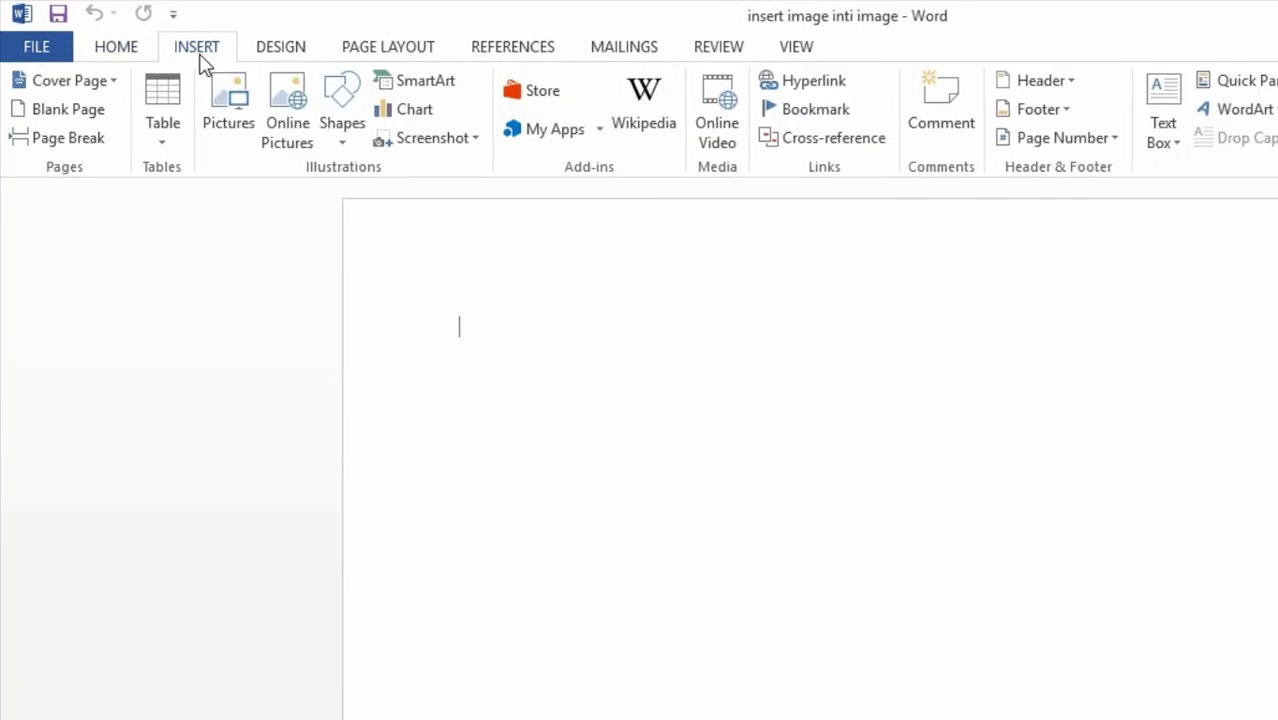
left_click(238, 100)
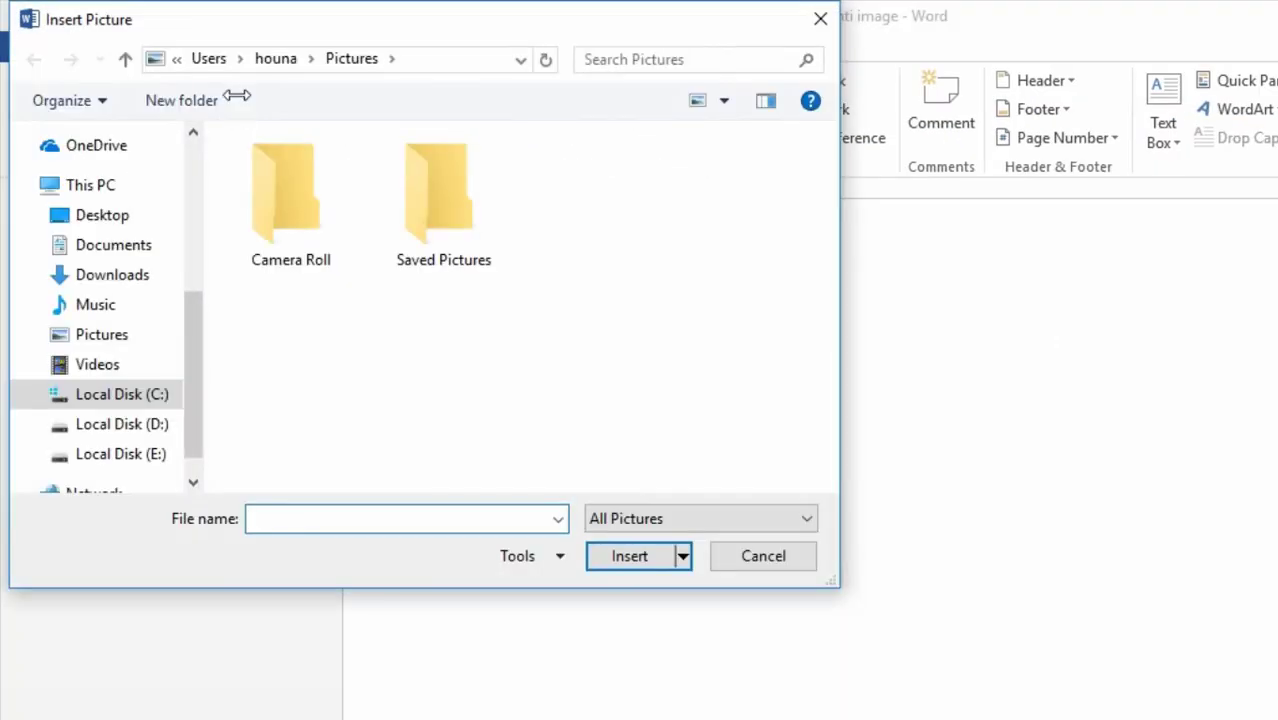
left_click(122, 228)
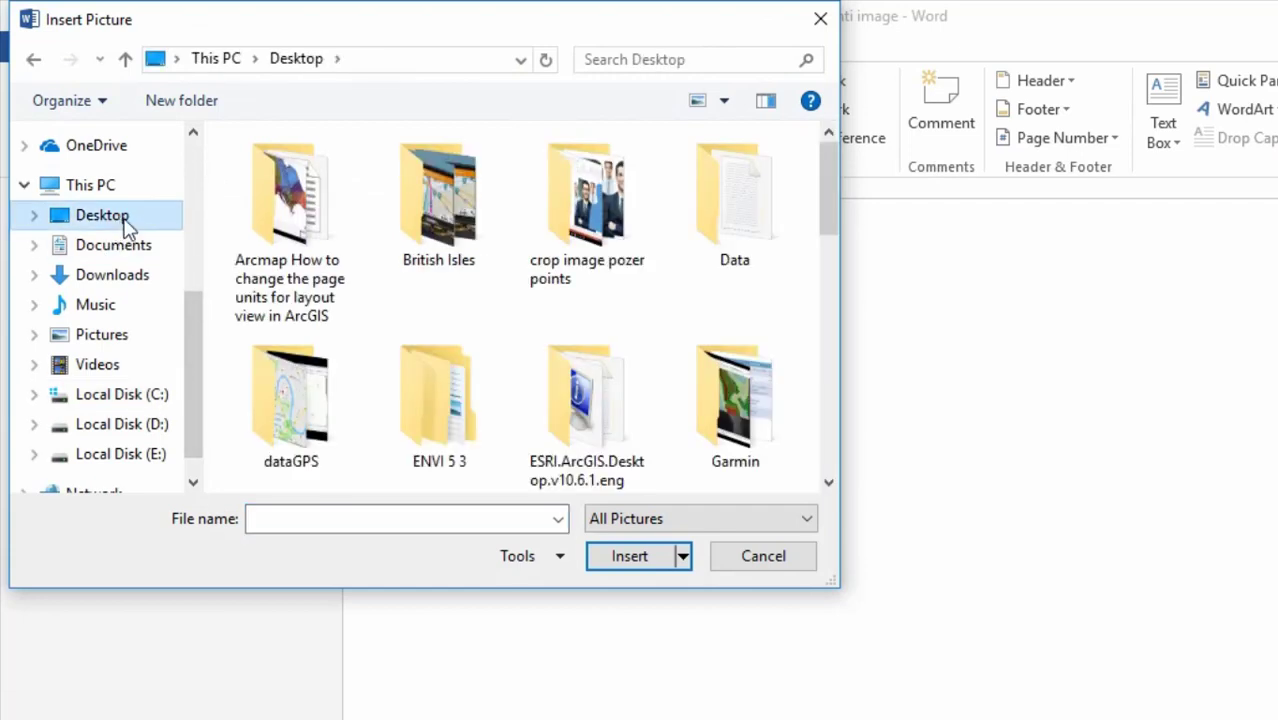
left_click_drag(829, 208, 829, 440)
left_click(291, 400)
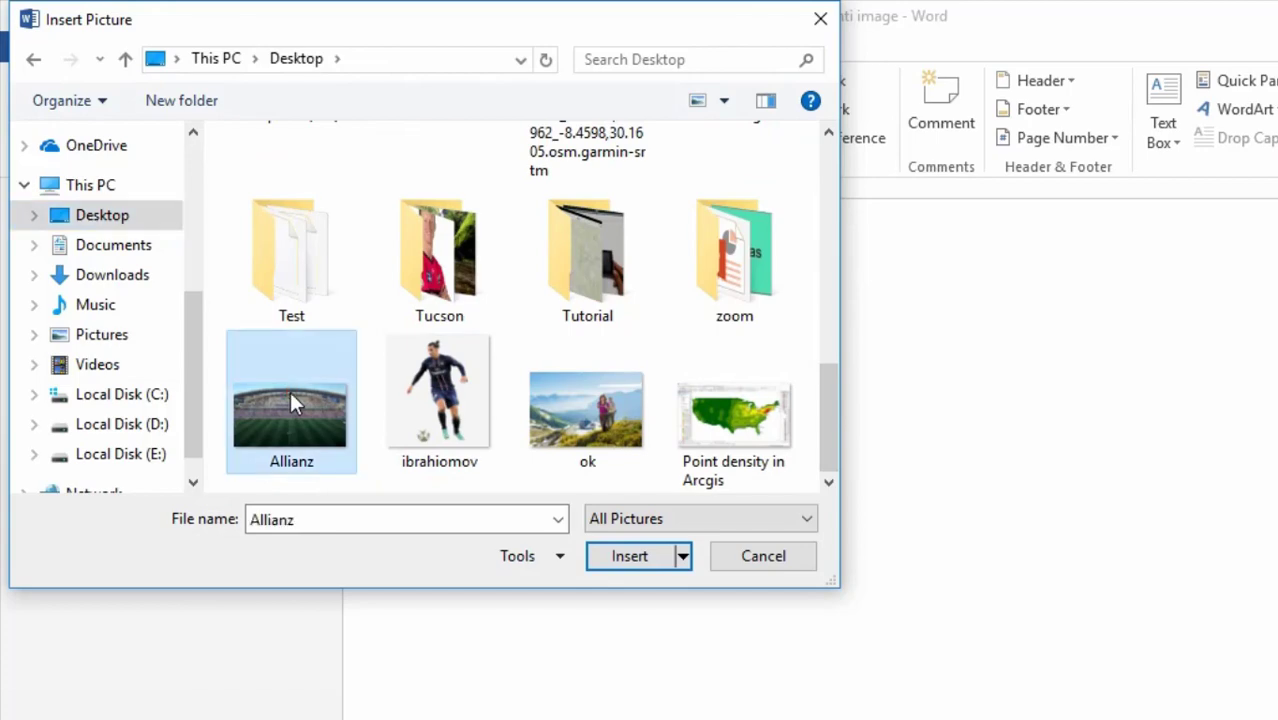
left_click(630, 556)
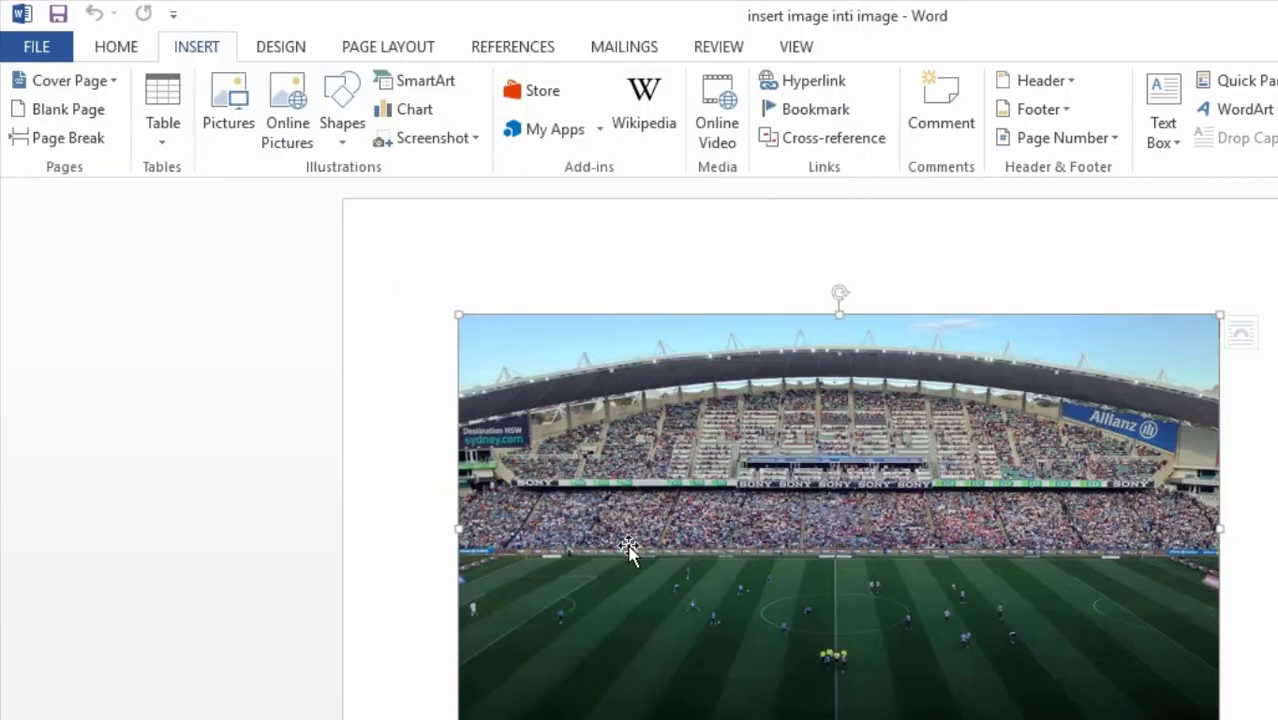
left_click(1226, 697)
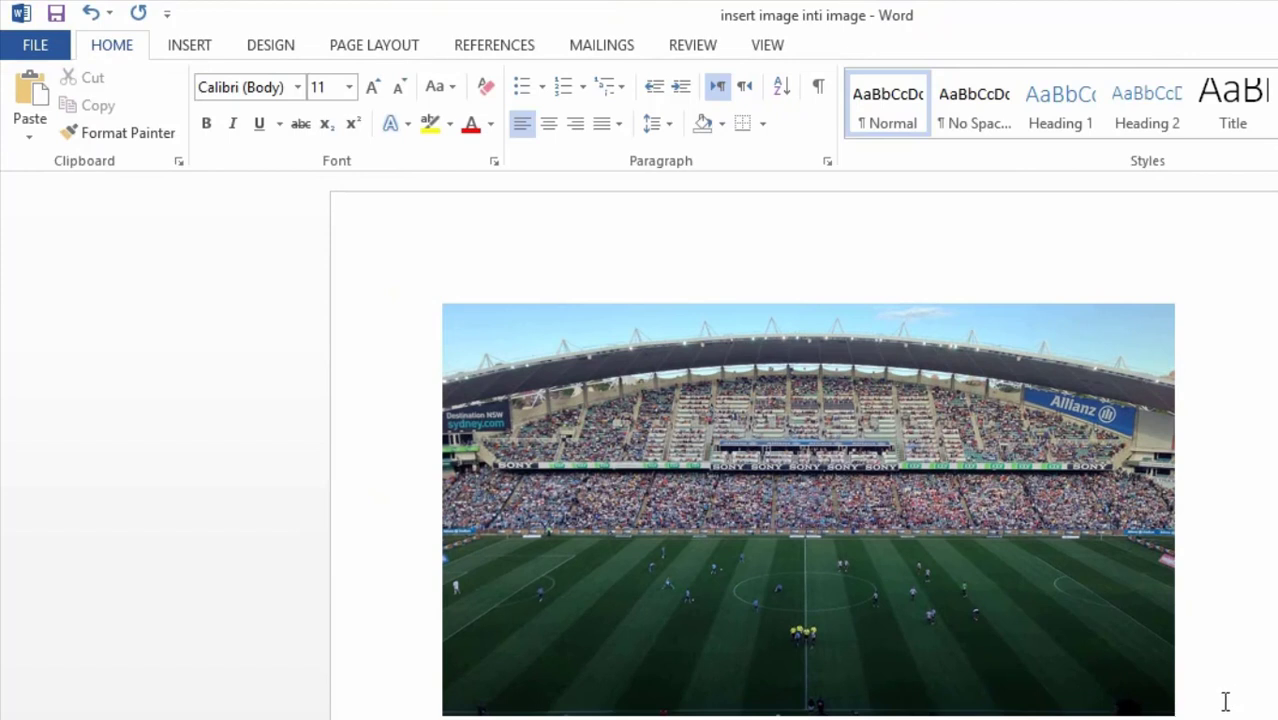
- Insert the ibrahiomov footballer picture from the Desktop below the stadium photo
left_click(190, 47)
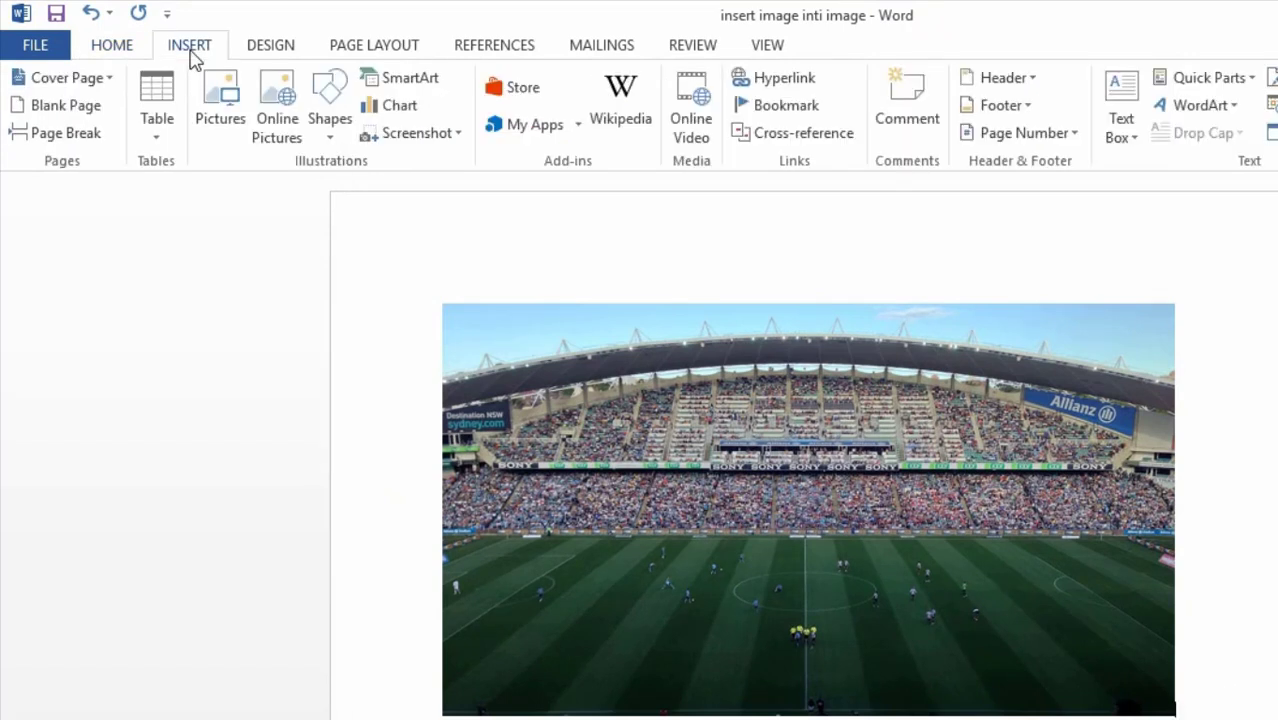
left_click(226, 105)
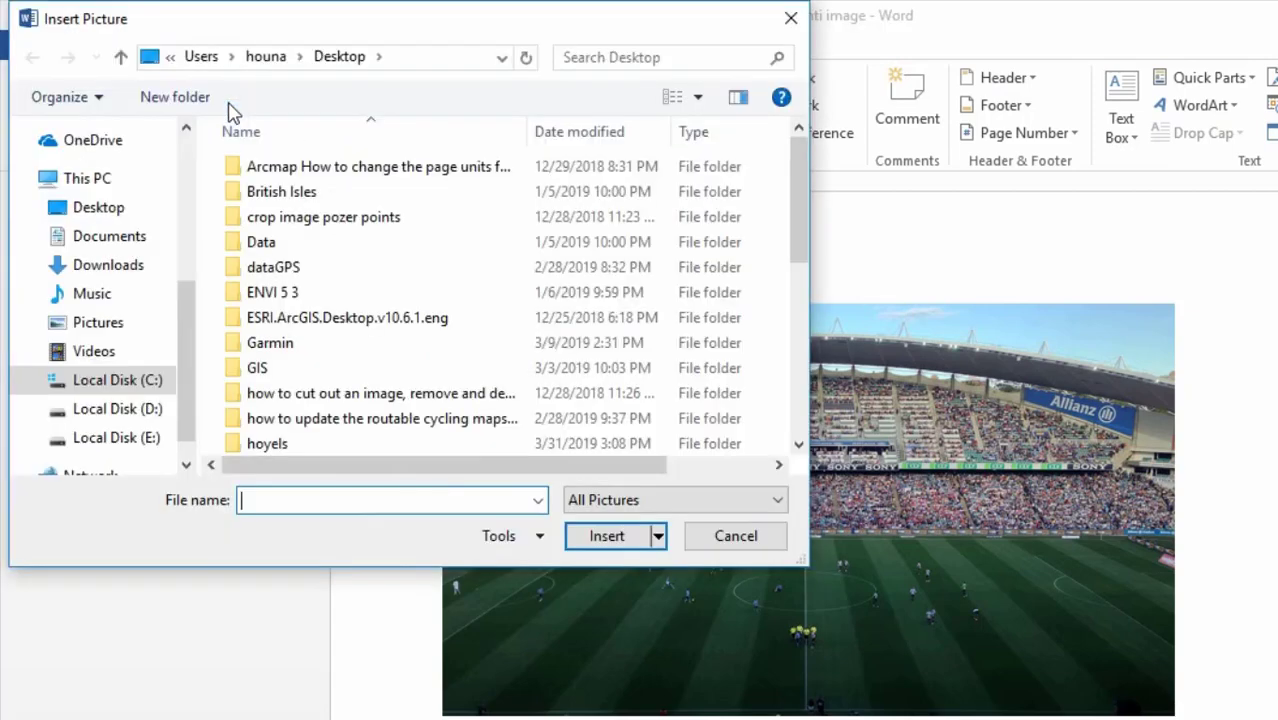
left_click(109, 214)
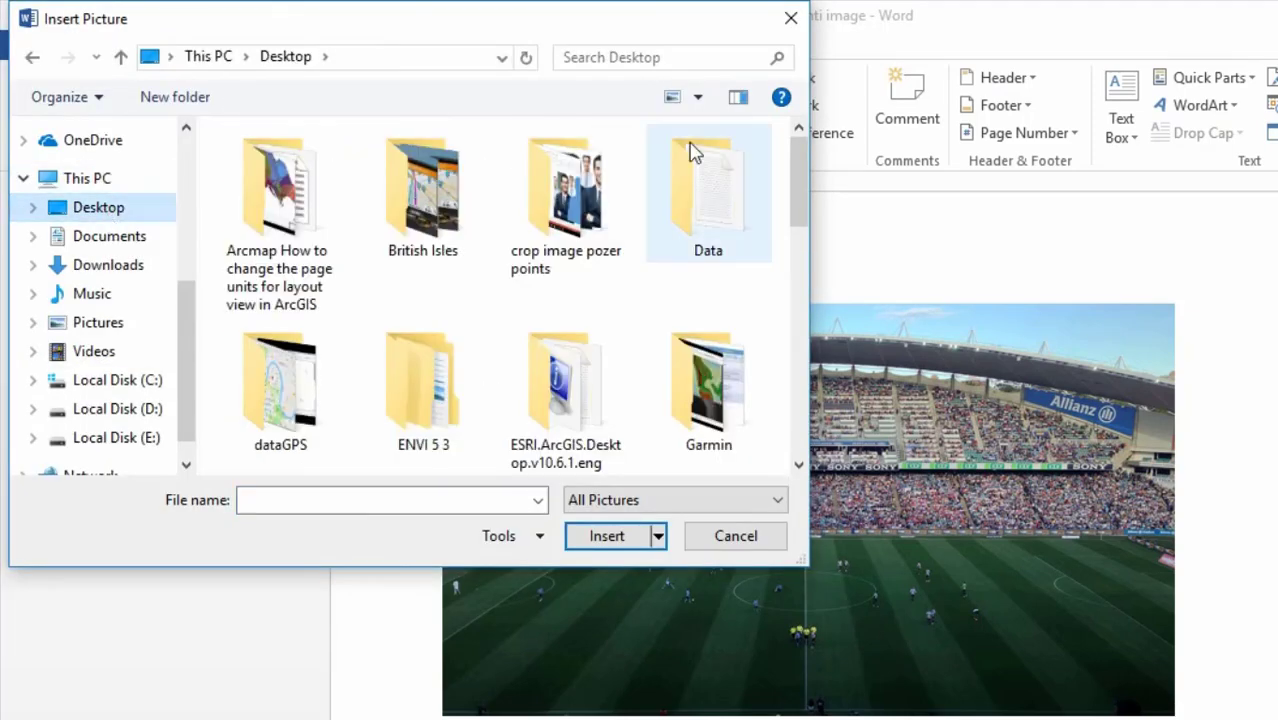
left_click_drag(797, 185, 797, 400)
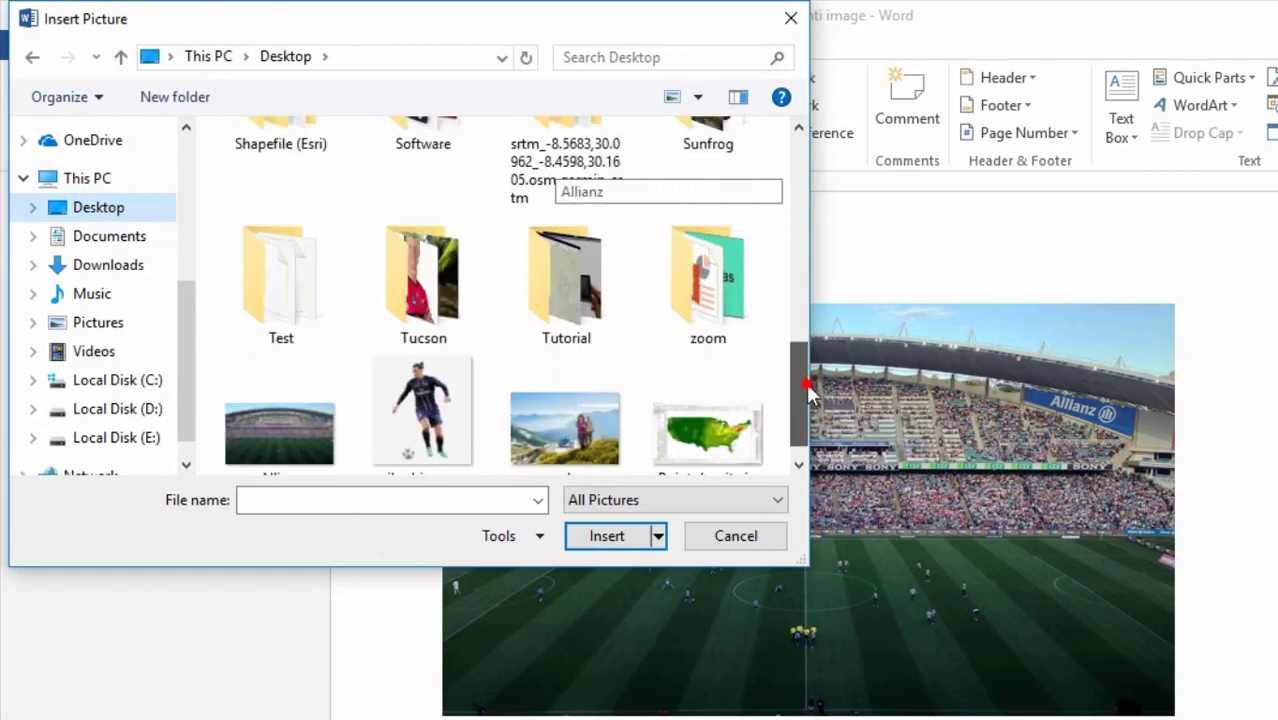
left_click(417, 378)
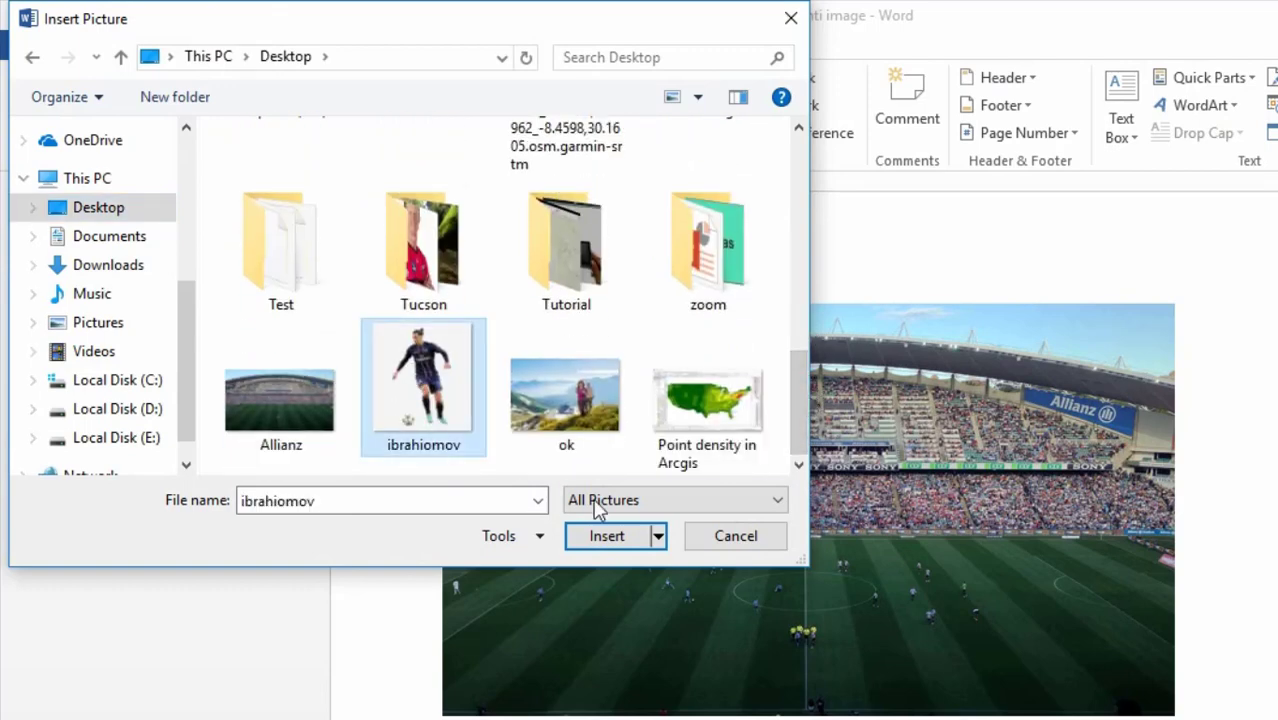
left_click(606, 537)
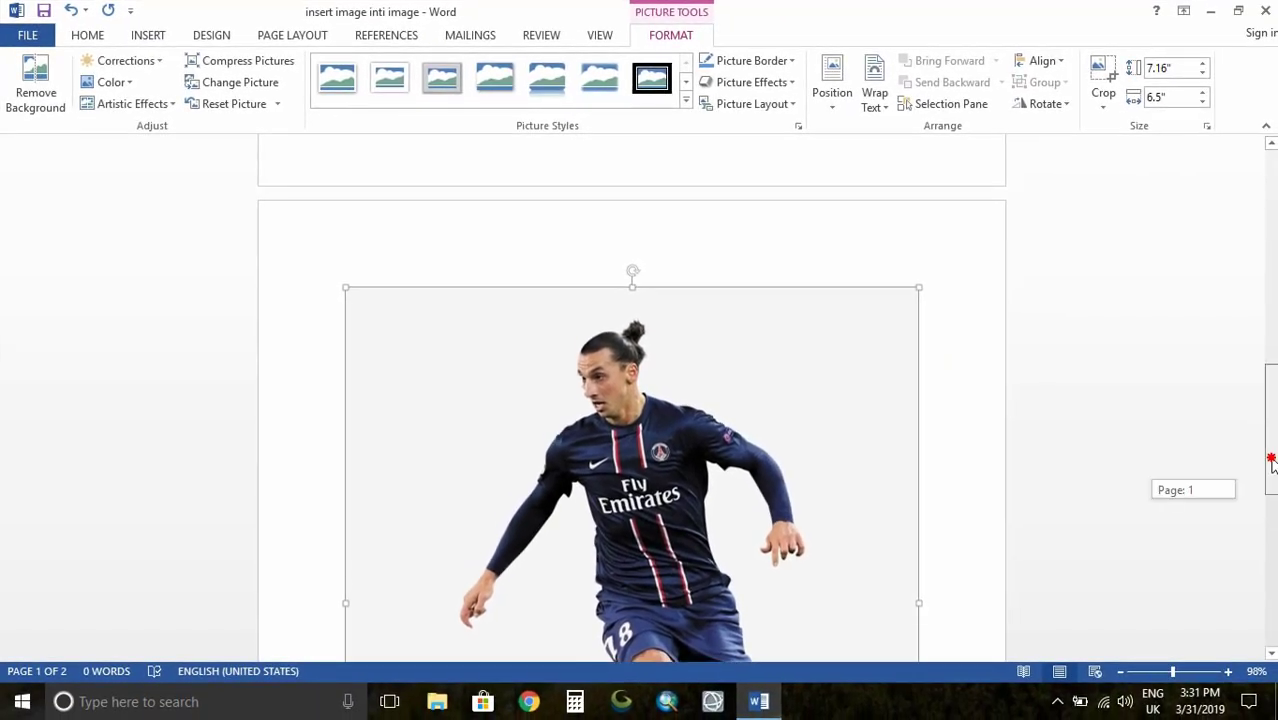
- Set the footballer picture's height to 2.15 inches so it sits beneath the stadium photo
mouse_move(1270, 457)
left_mouse_down()
mouse_move(1262, 212)
mouse_move(1264, 570)
mouse_move(1268, 533)
left_mouse_up()
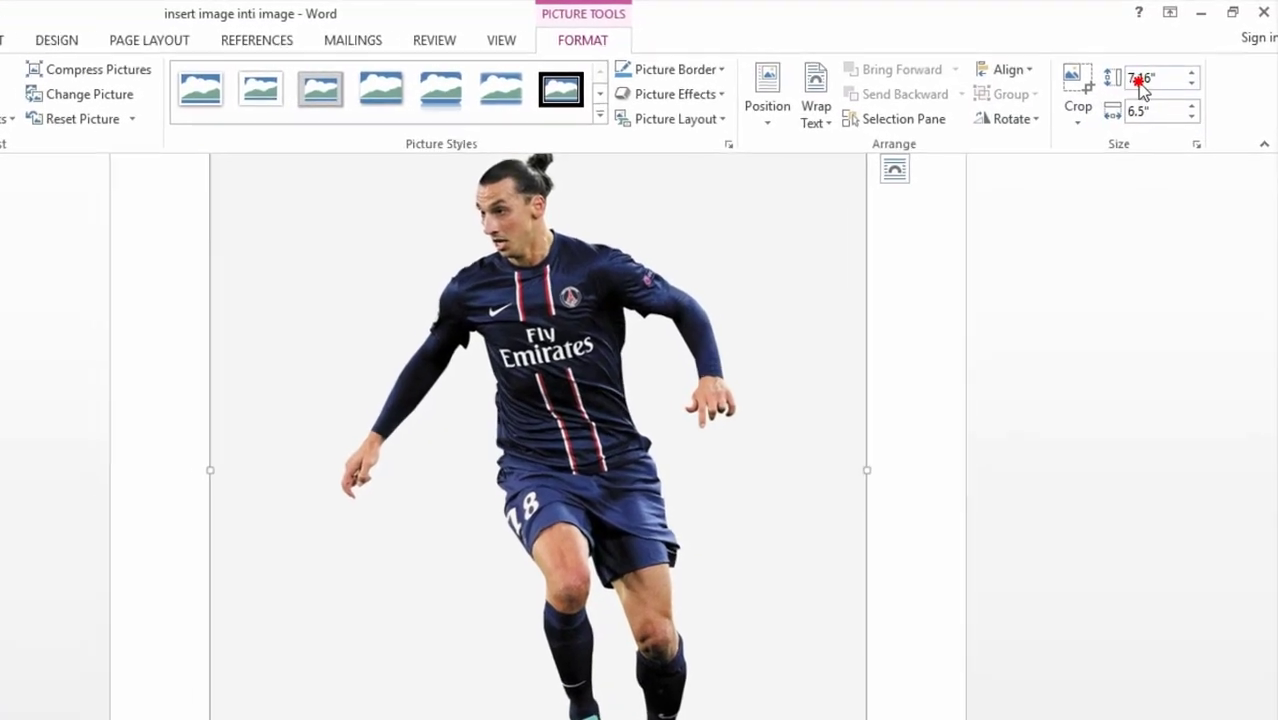
left_click(1158, 68)
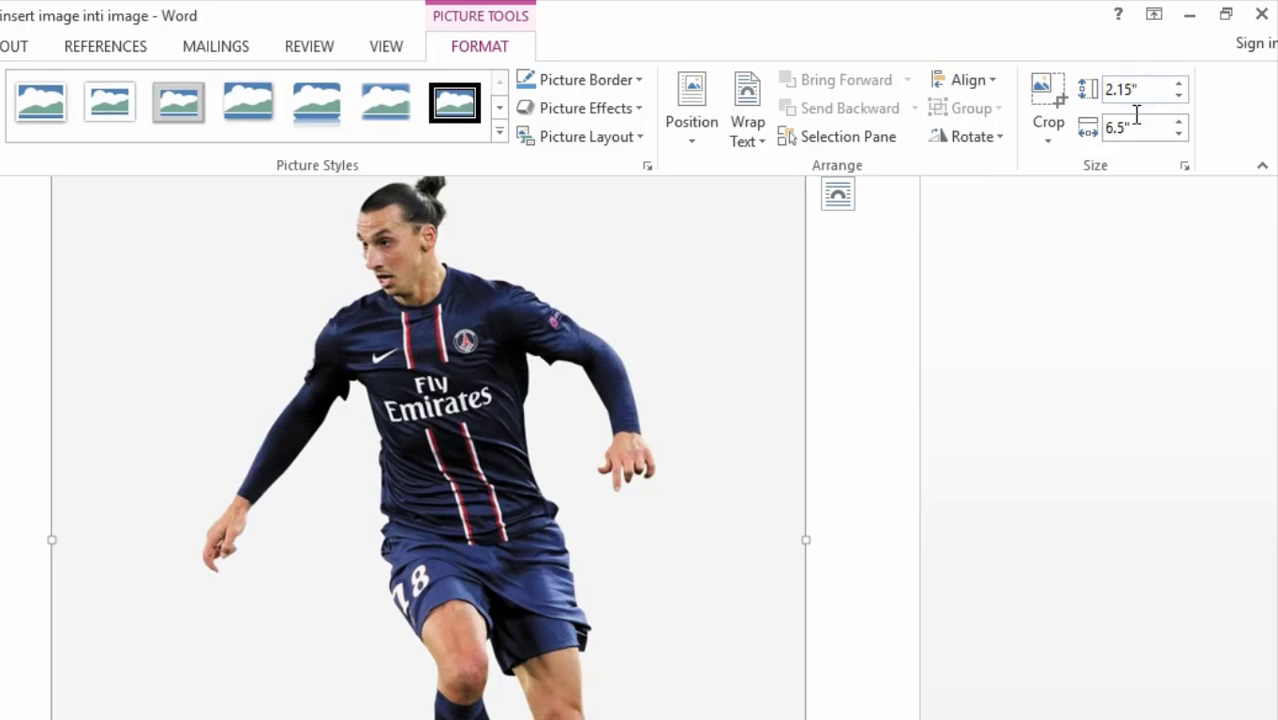
key("Return")
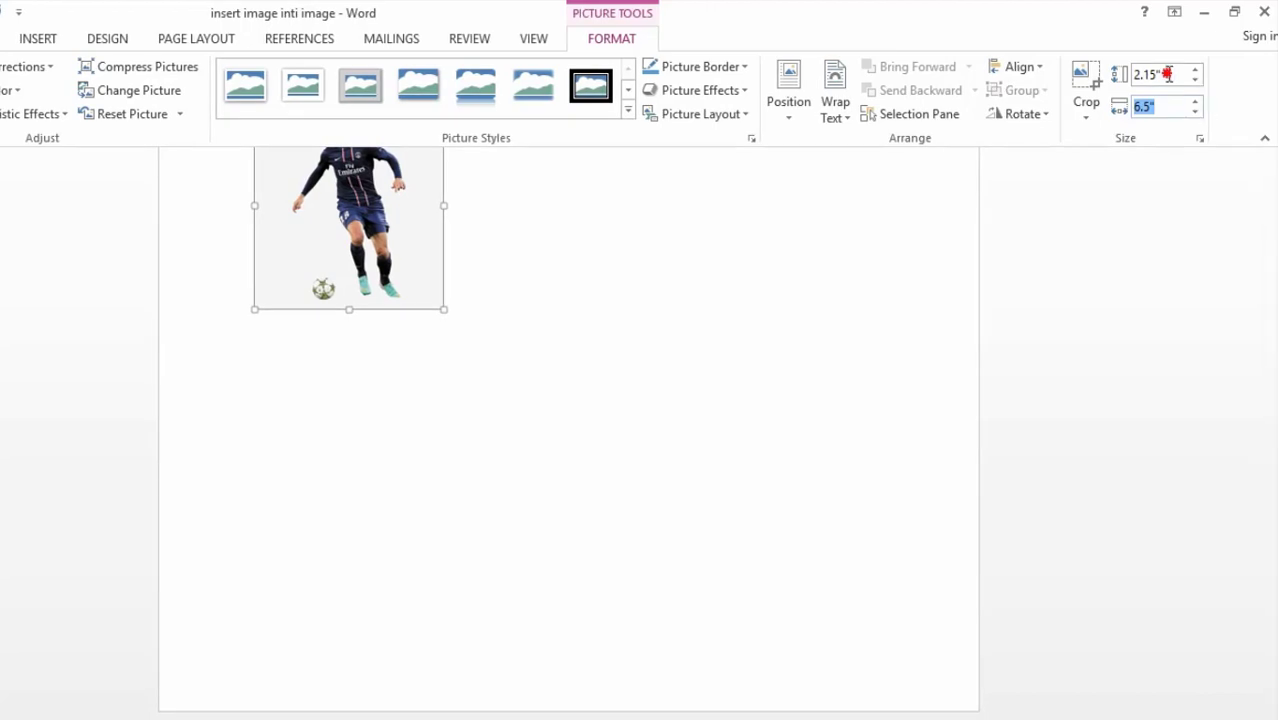
left_click_drag(1268, 430, 1234, 285)
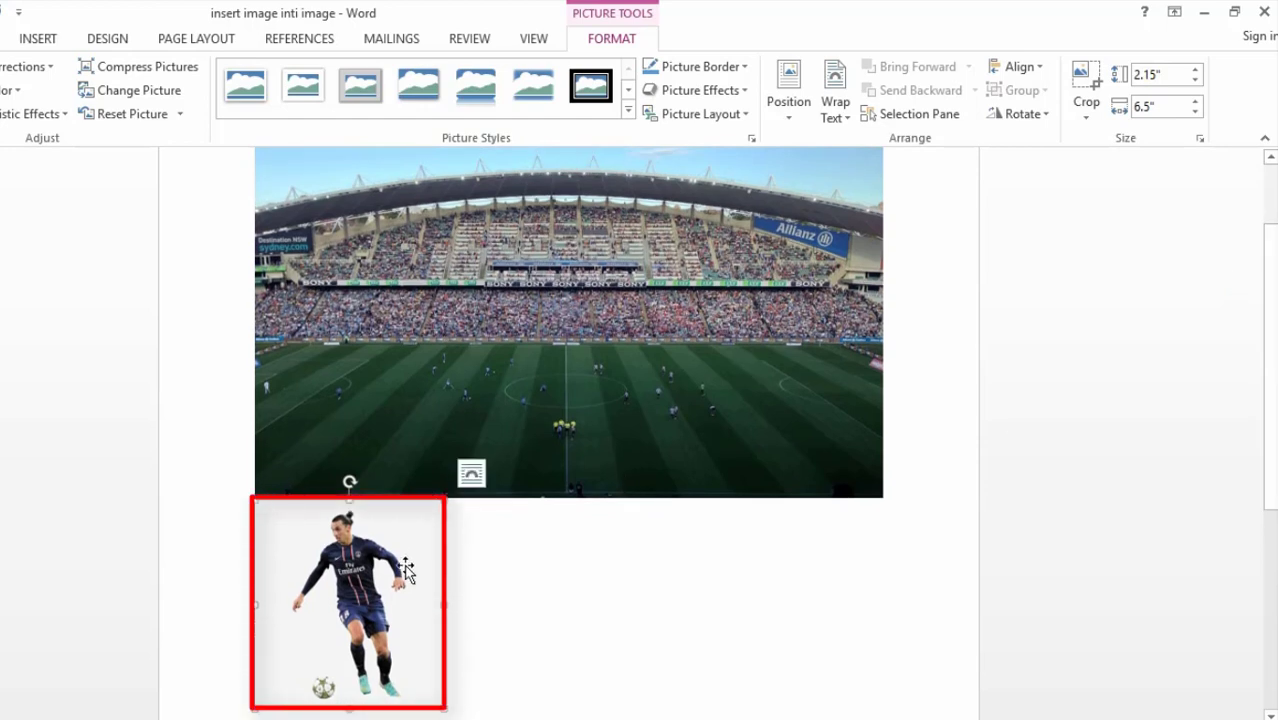
- Set both the footballer picture and the stadium photo to Through text wrapping
left_click(835, 105)
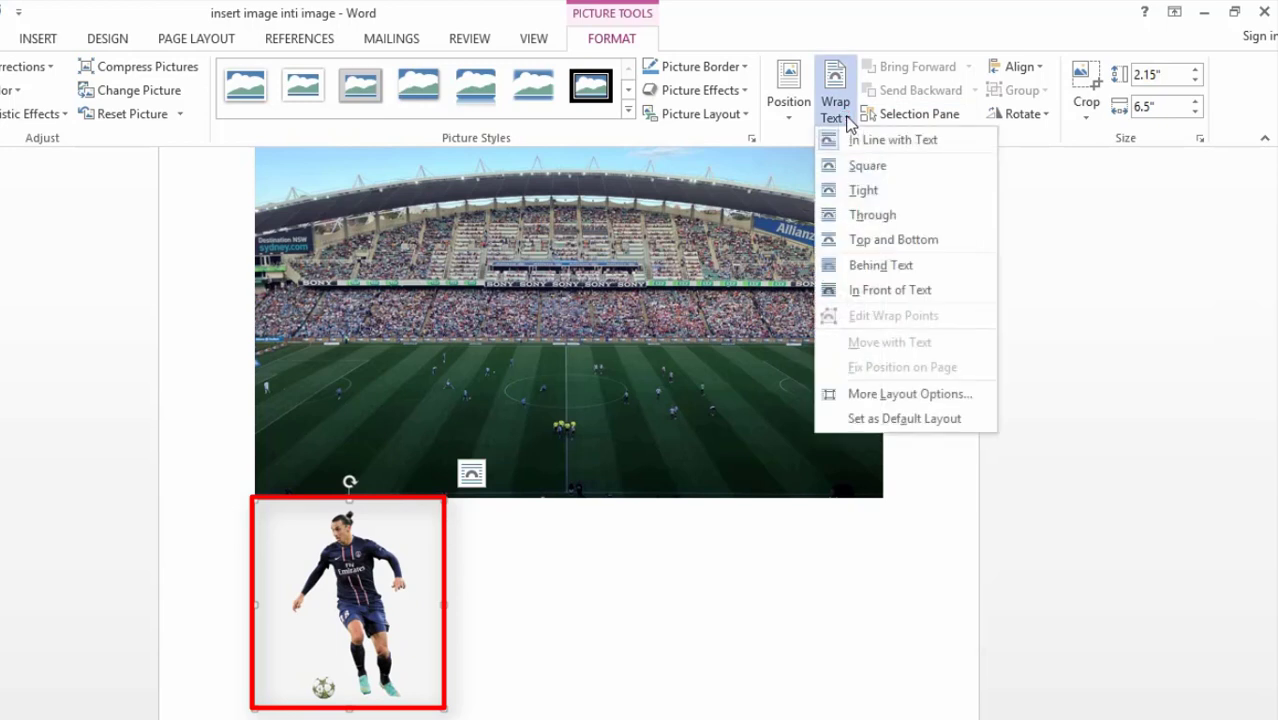
left_click(898, 215)
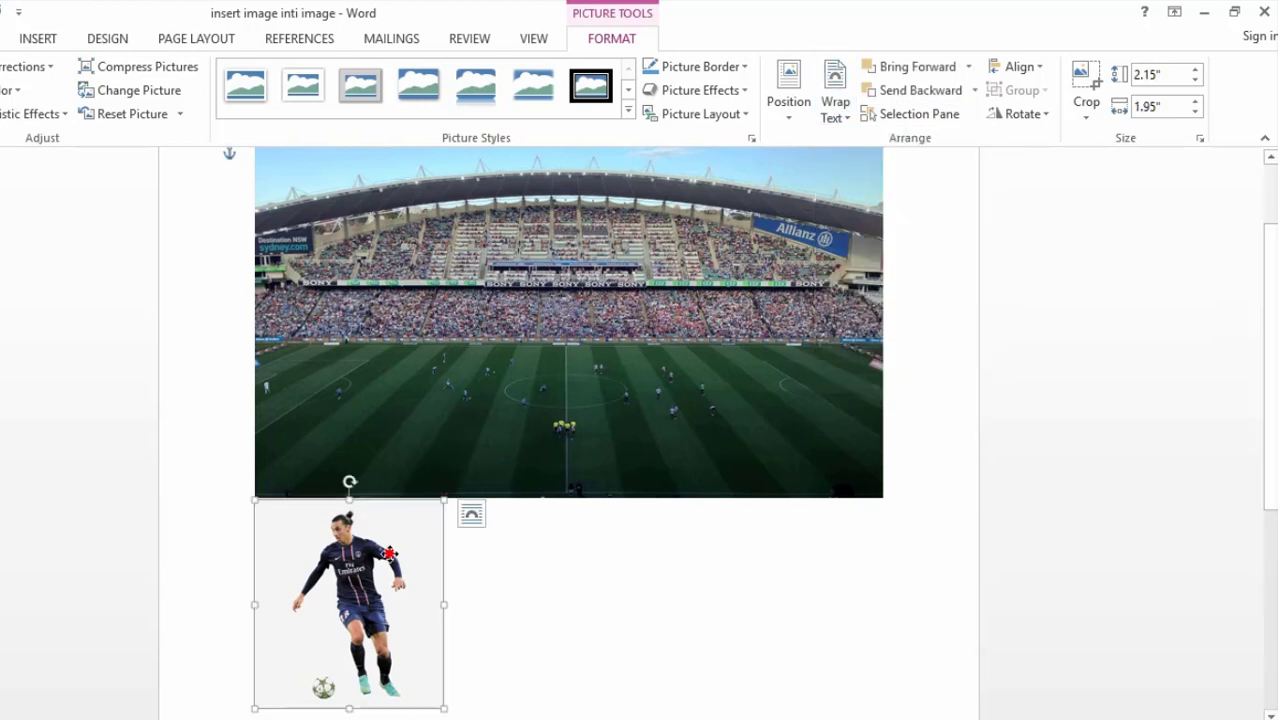
mouse_move(390, 553)
left_mouse_down()
mouse_move(396, 653)
mouse_move(416, 610)
left_mouse_up()
left_click(511, 410)
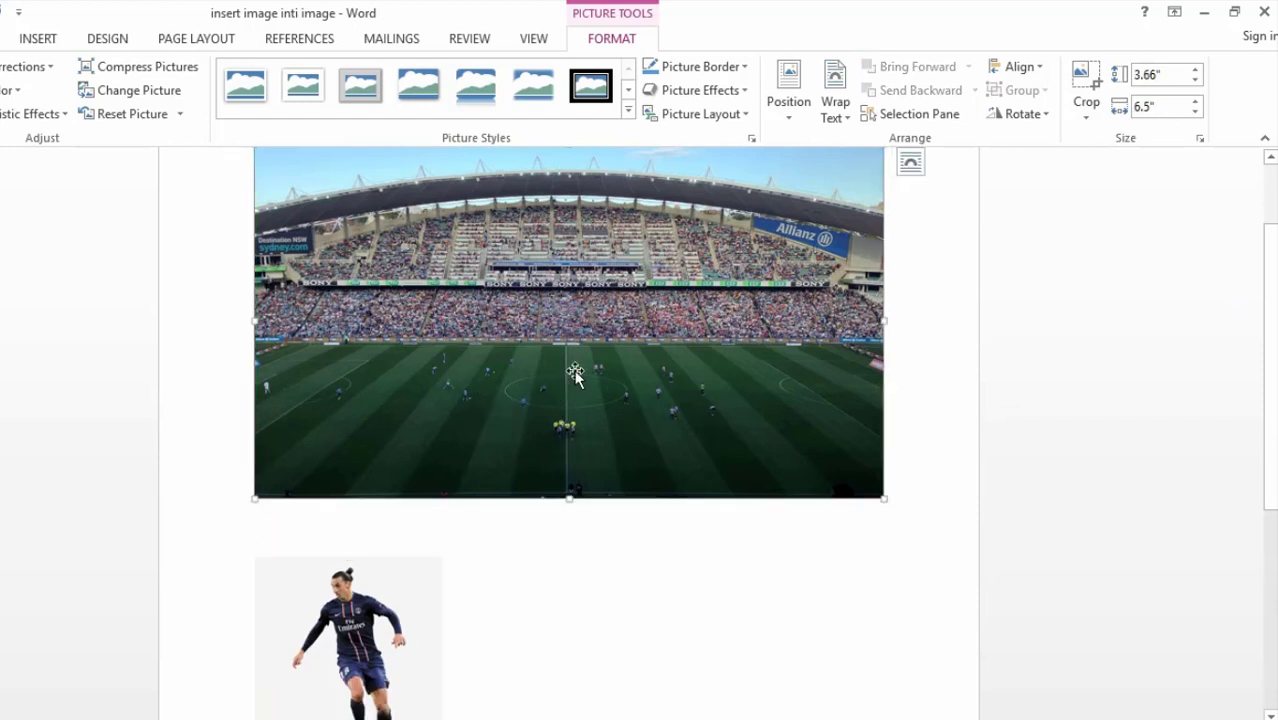
left_click(835, 100)
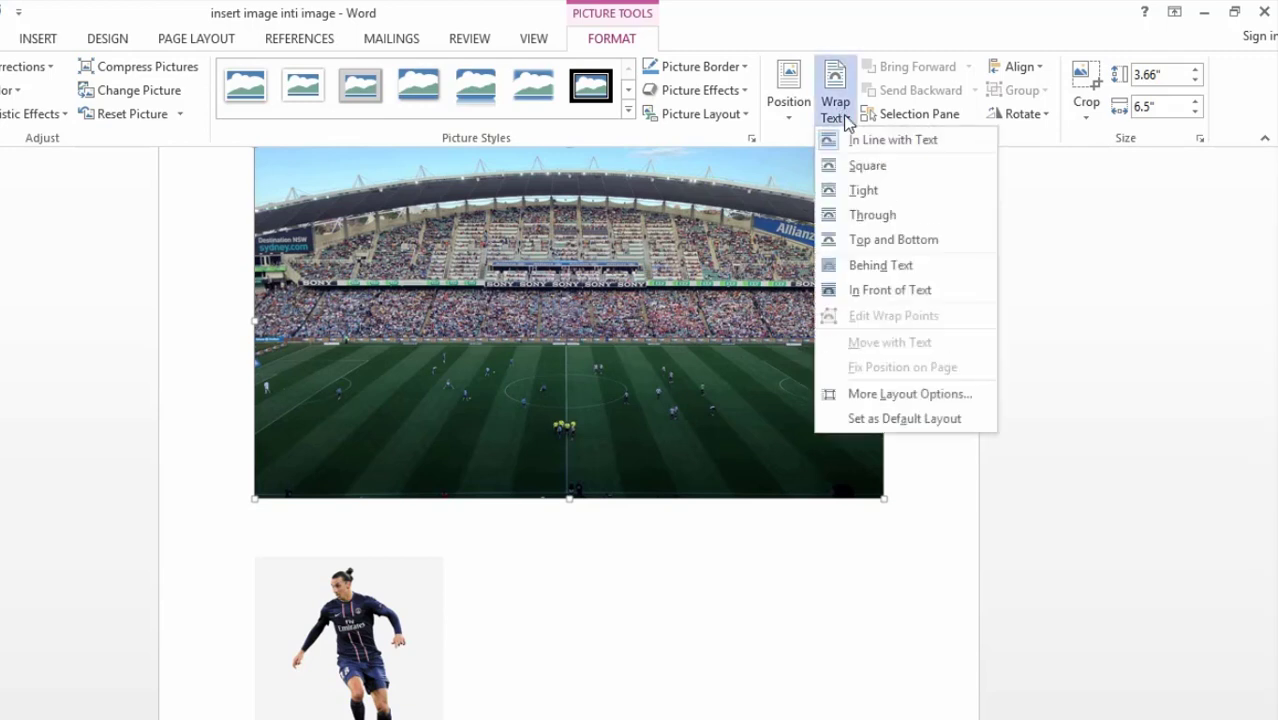
left_click(901, 216)
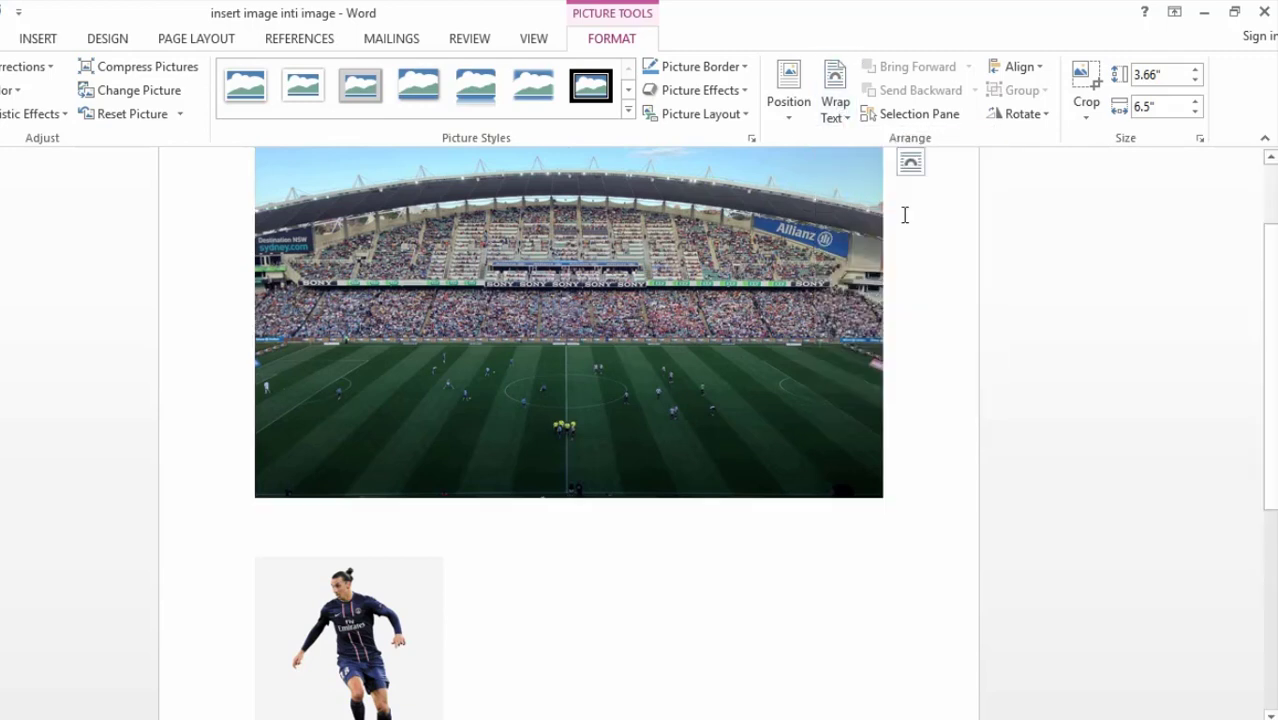
- Drag the footballer picture onto the stadium photo's centre, shifting the stadium photo slightly right
mouse_move(412, 586)
left_mouse_down()
mouse_move(465, 485)
mouse_move(433, 547)
left_mouse_up()
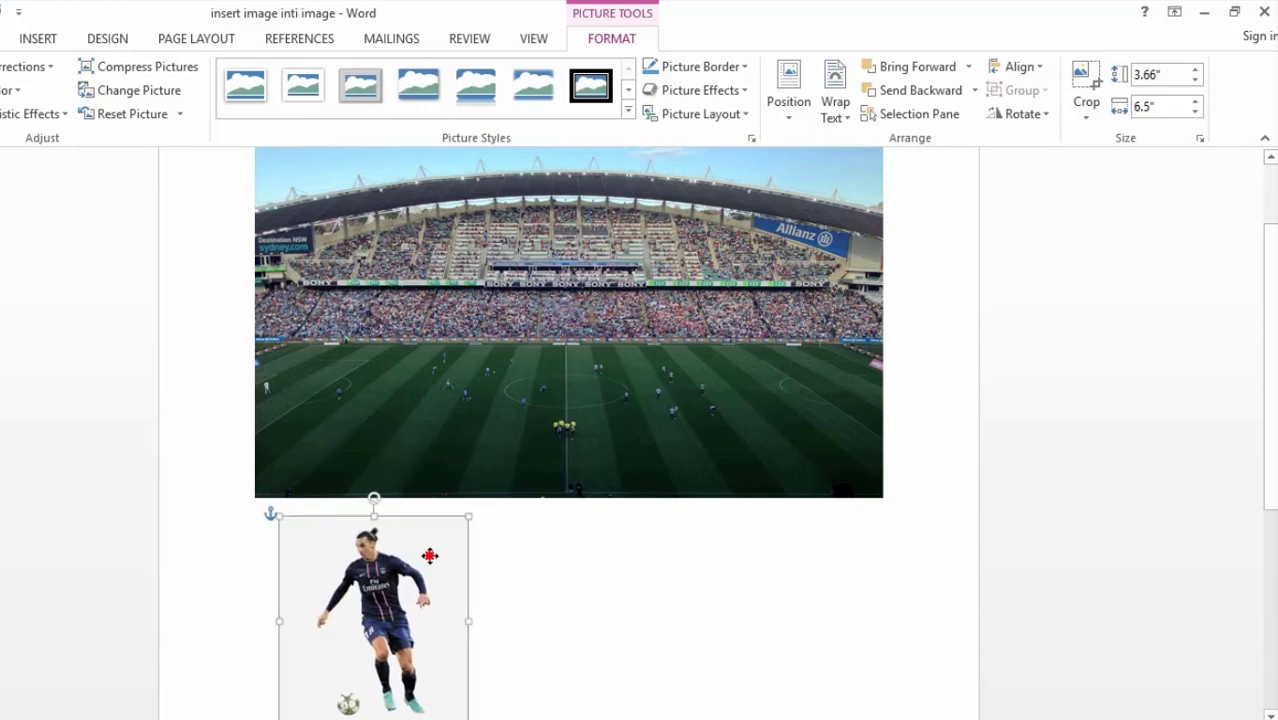
left_click_drag(562, 420, 560, 400)
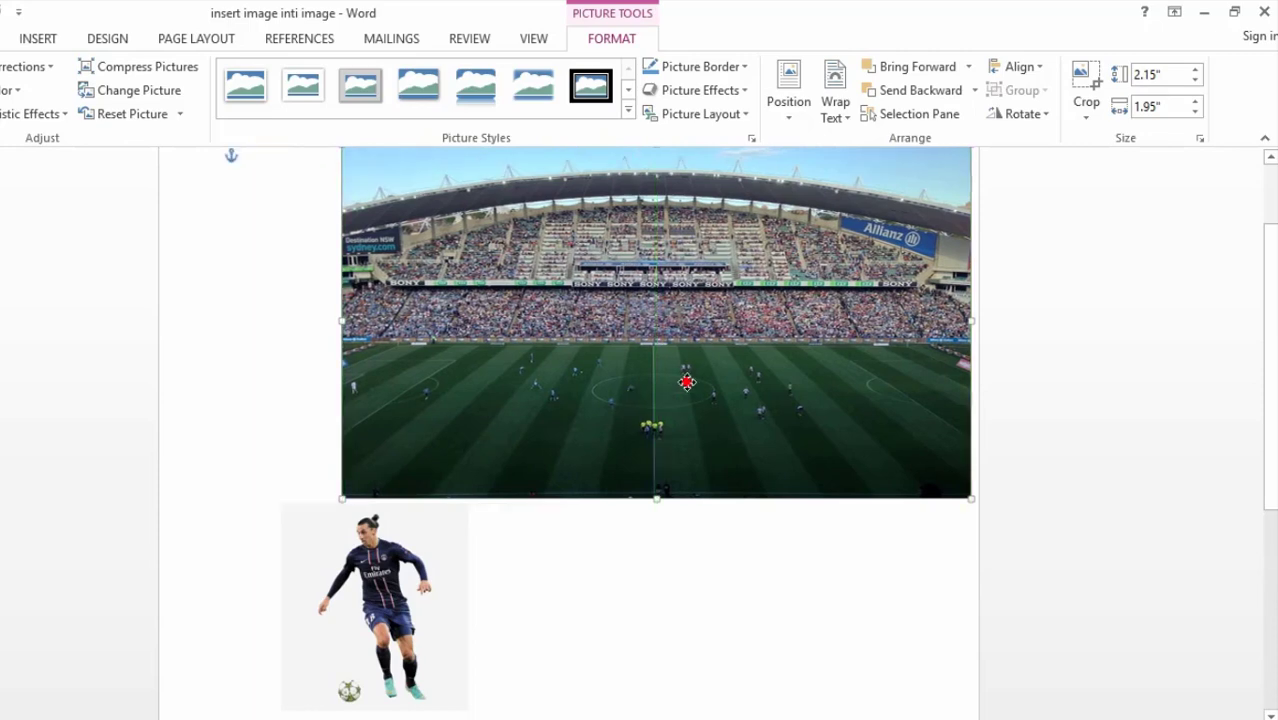
left_click_drag(541, 400, 508, 546)
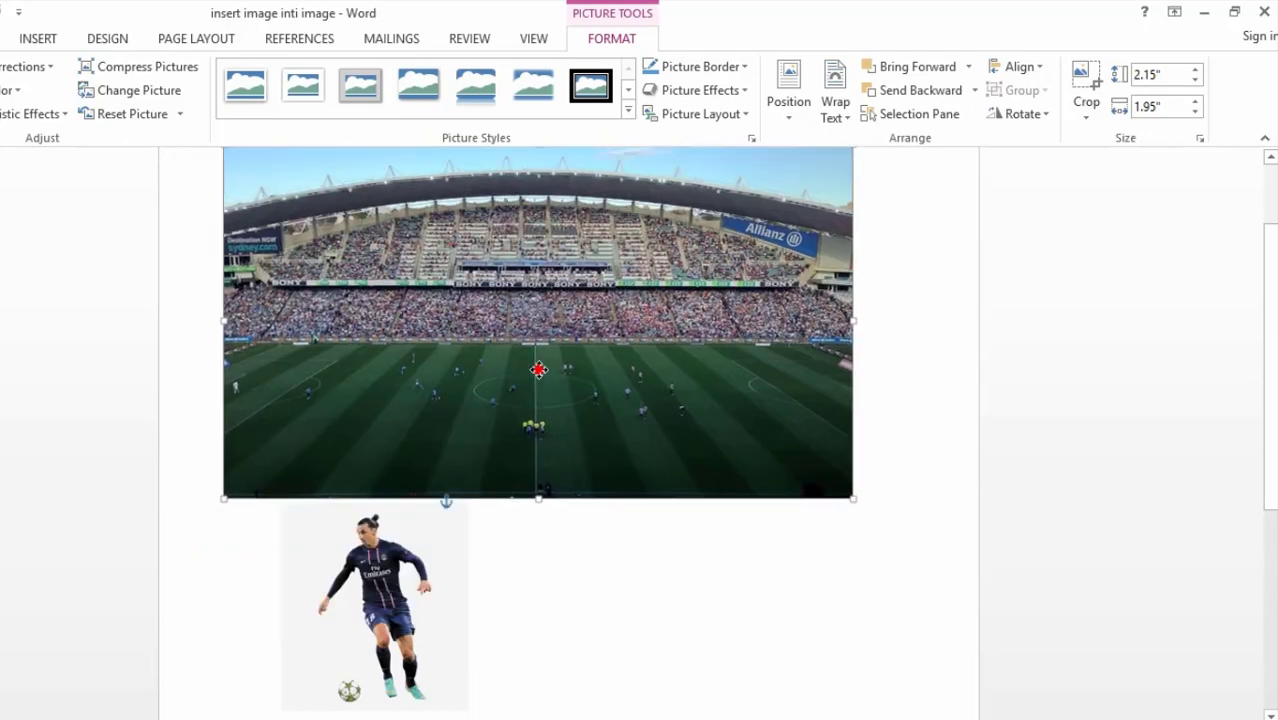
left_click(591, 541)
mouse_move(418, 559)
left_mouse_down()
mouse_move(565, 381)
mouse_move(645, 313)
left_mouse_up()
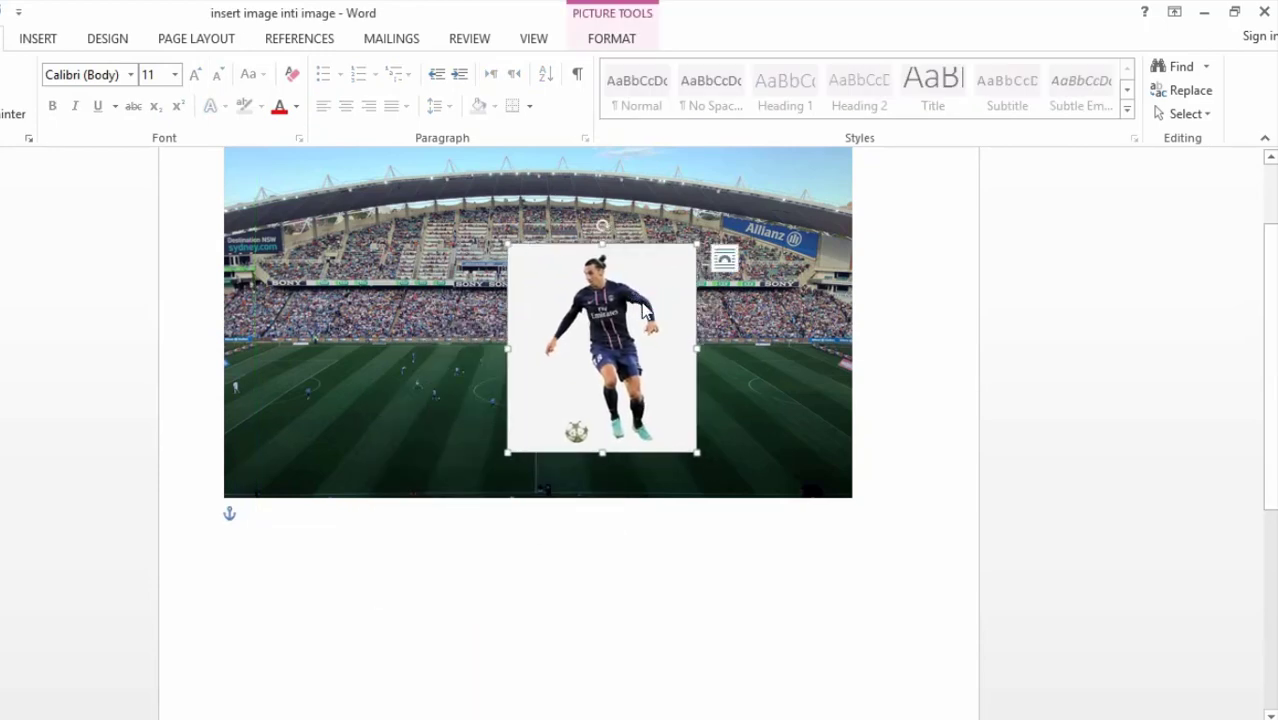
left_click_drag(1271, 400, 1271, 374)
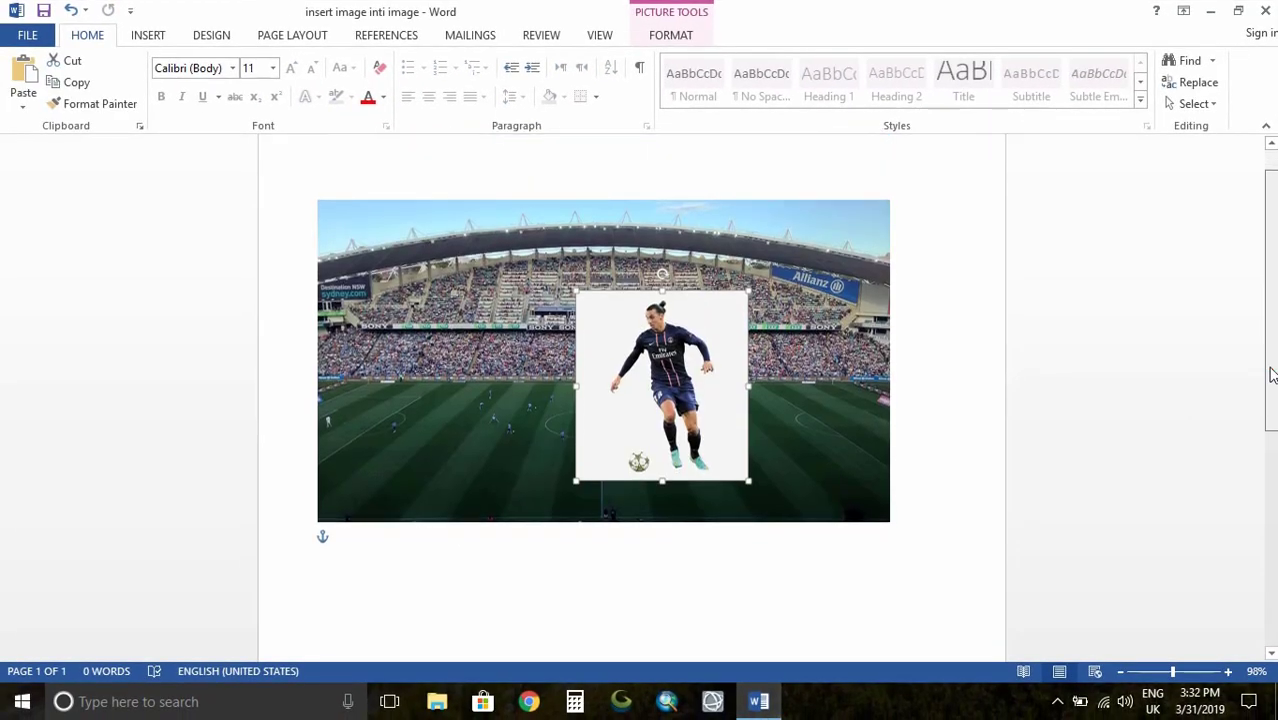
left_click_drag(856, 420, 882, 414)
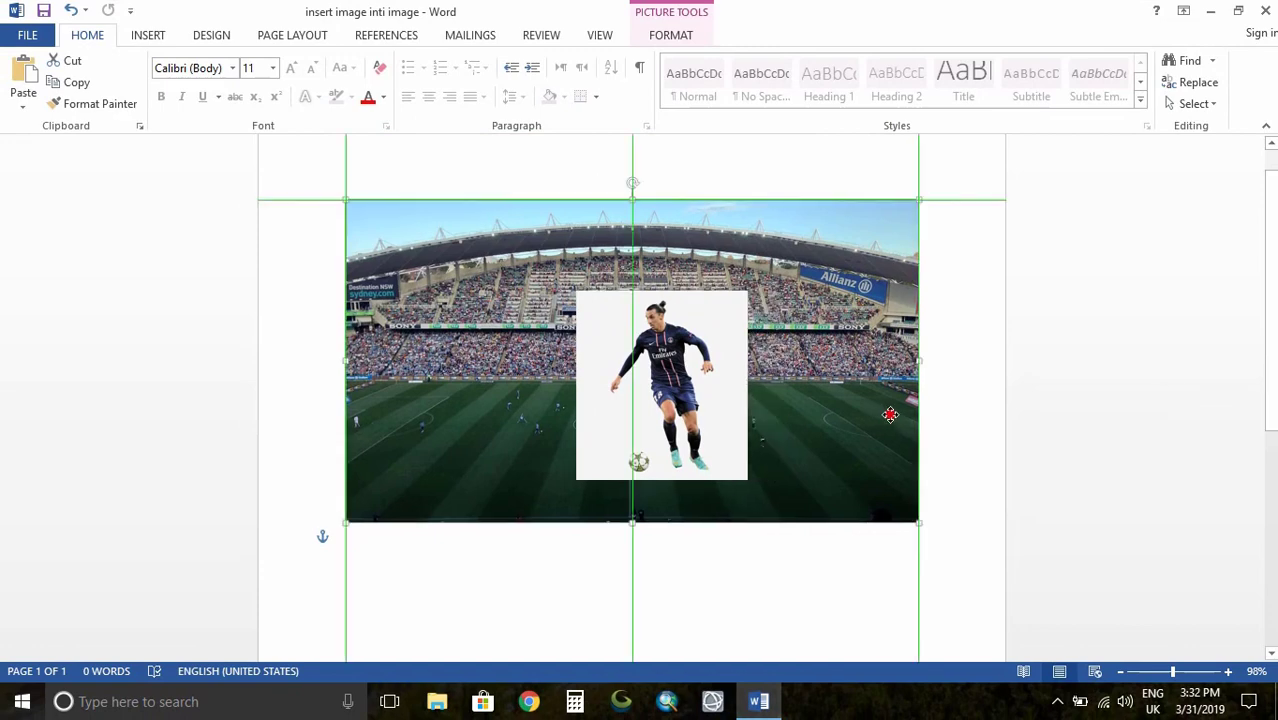
left_click(666, 378)
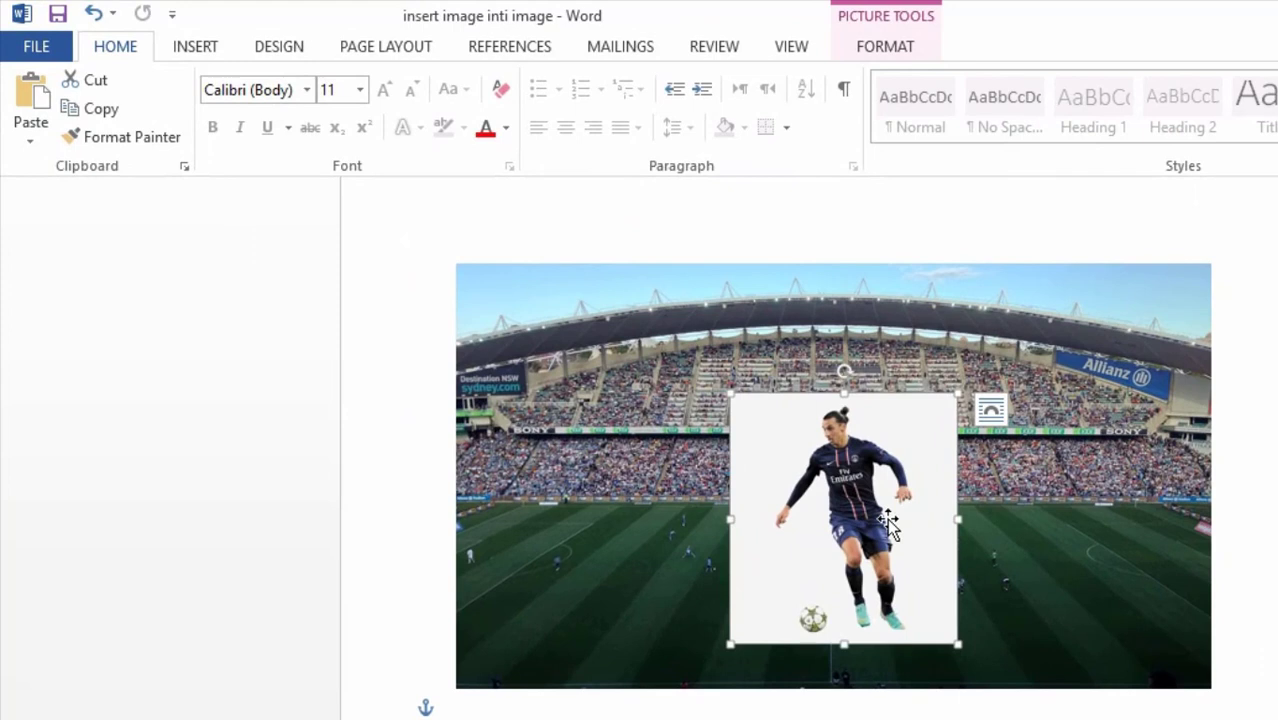
- Start Remove Background on the footballer picture, stretching the kept area to include his head and feet
double_click(888, 522)
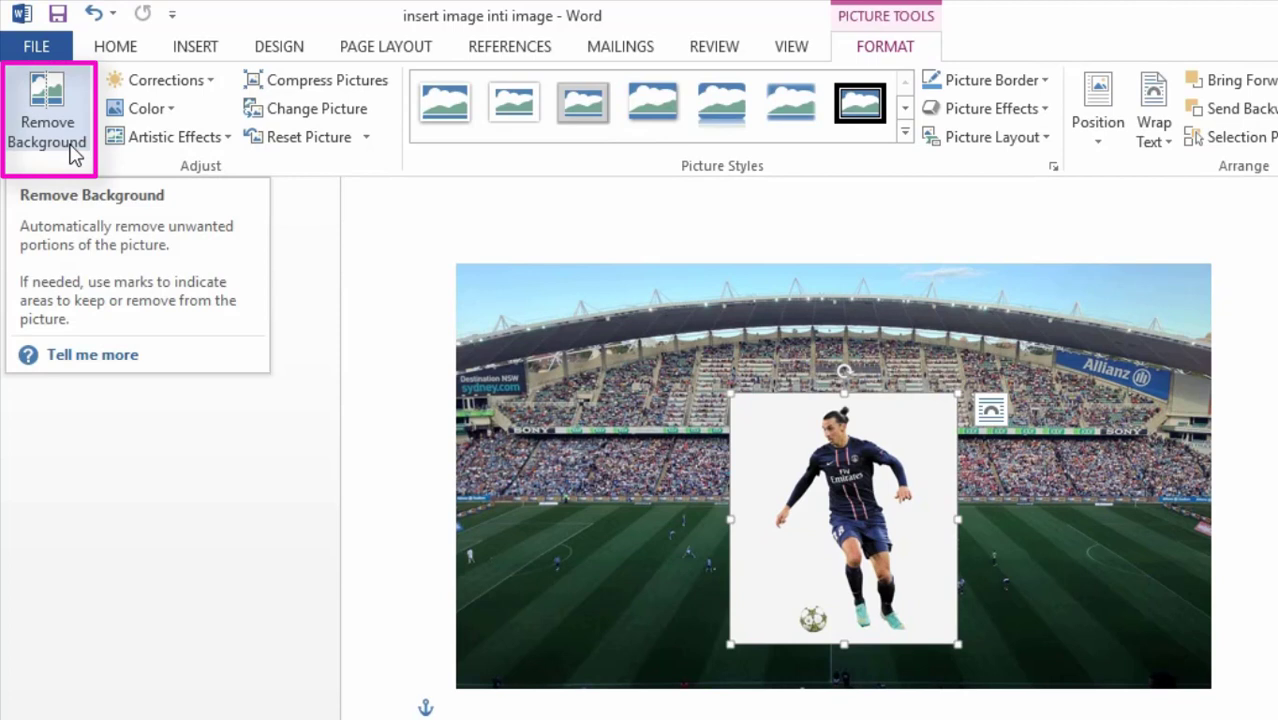
left_click(72, 148)
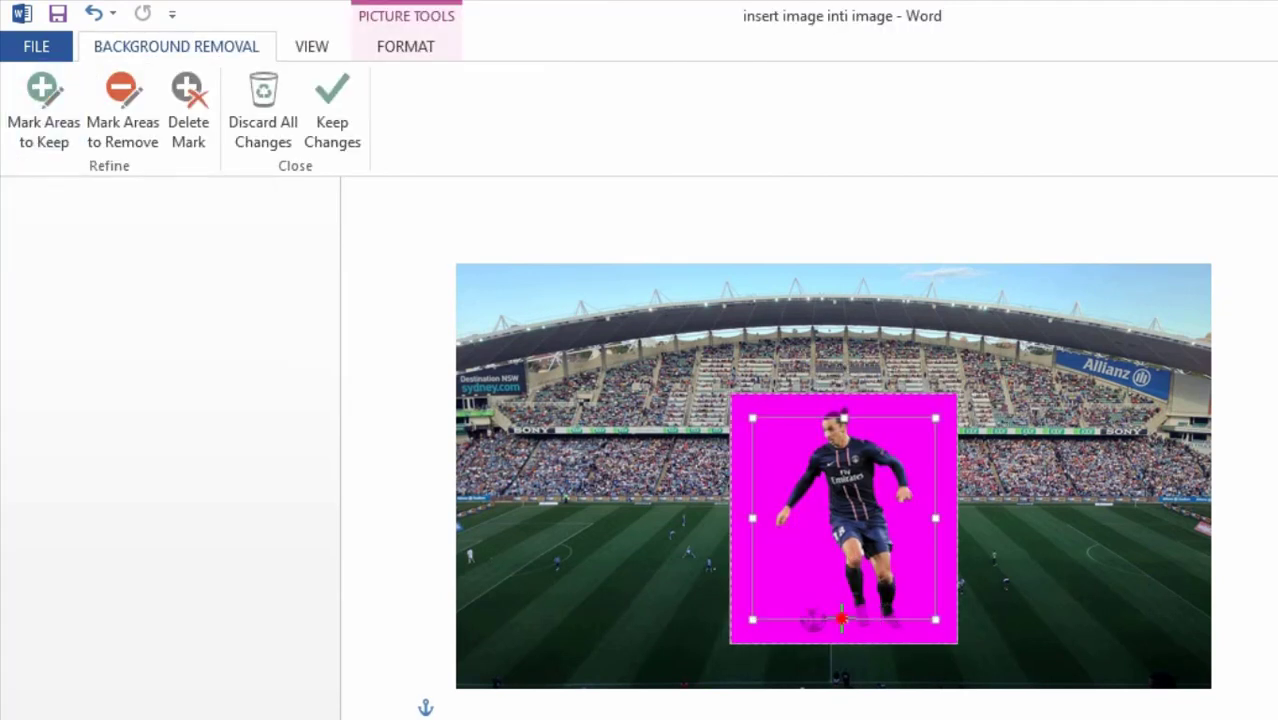
left_click_drag(843, 619, 844, 637)
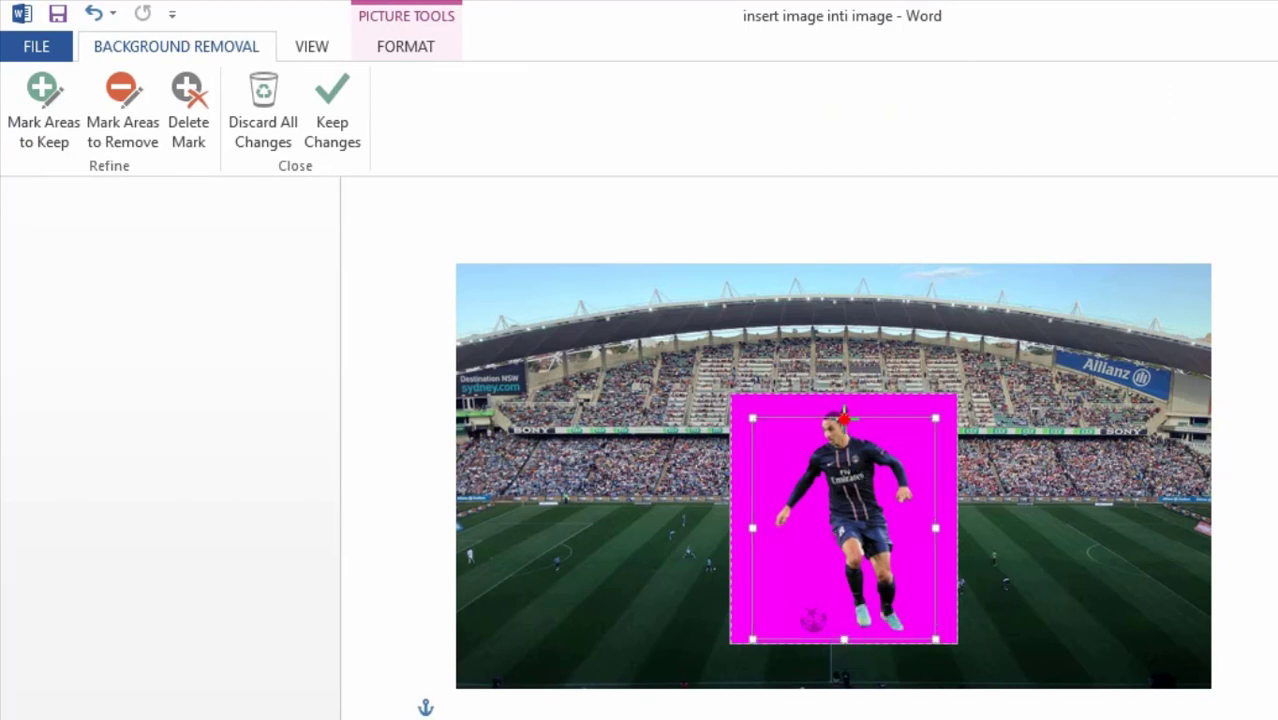
left_click_drag(843, 413, 843, 398)
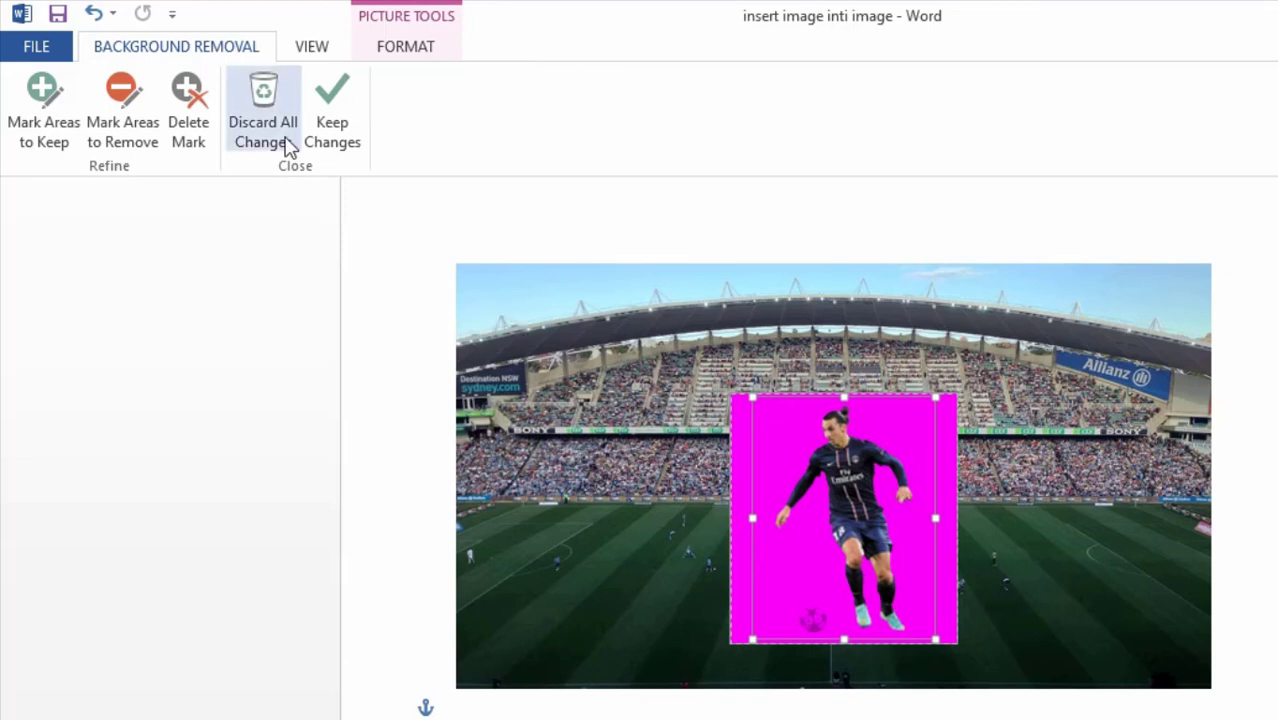
- Keep the background removal, then enlarge the footballer cutout and position it over the stadium
left_click(334, 118)
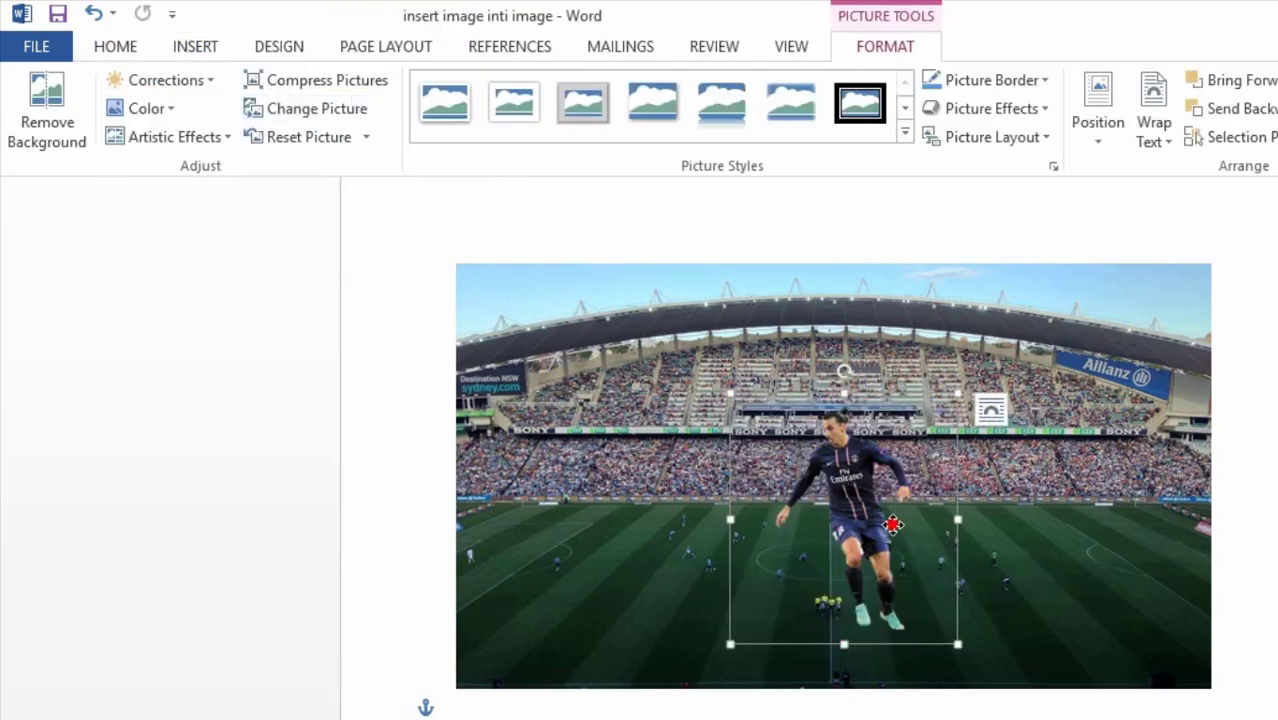
mouse_move(893, 524)
left_mouse_down()
mouse_move(819, 528)
mouse_move(1031, 514)
mouse_move(938, 542)
left_mouse_up()
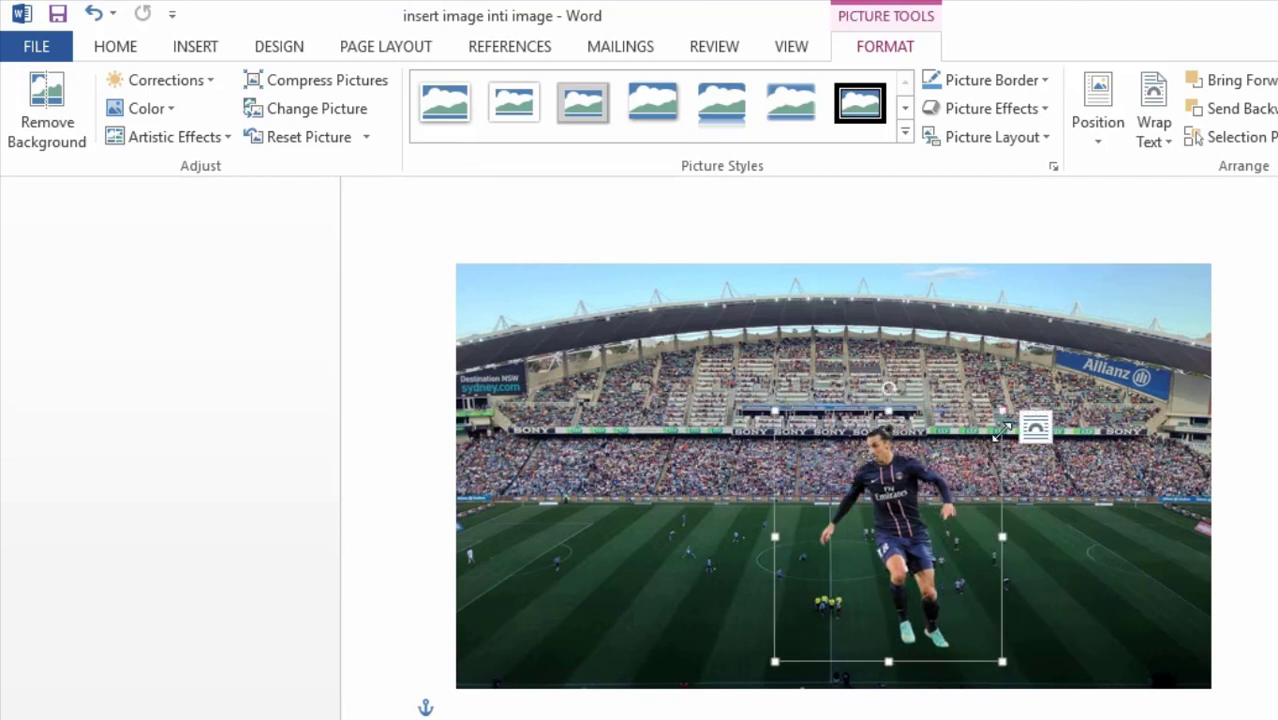
mouse_move(1003, 406)
left_mouse_down()
mouse_move(1073, 331)
mouse_move(1115, 323)
mouse_move(1131, 337)
left_mouse_up()
left_click_drag(981, 474, 948, 502)
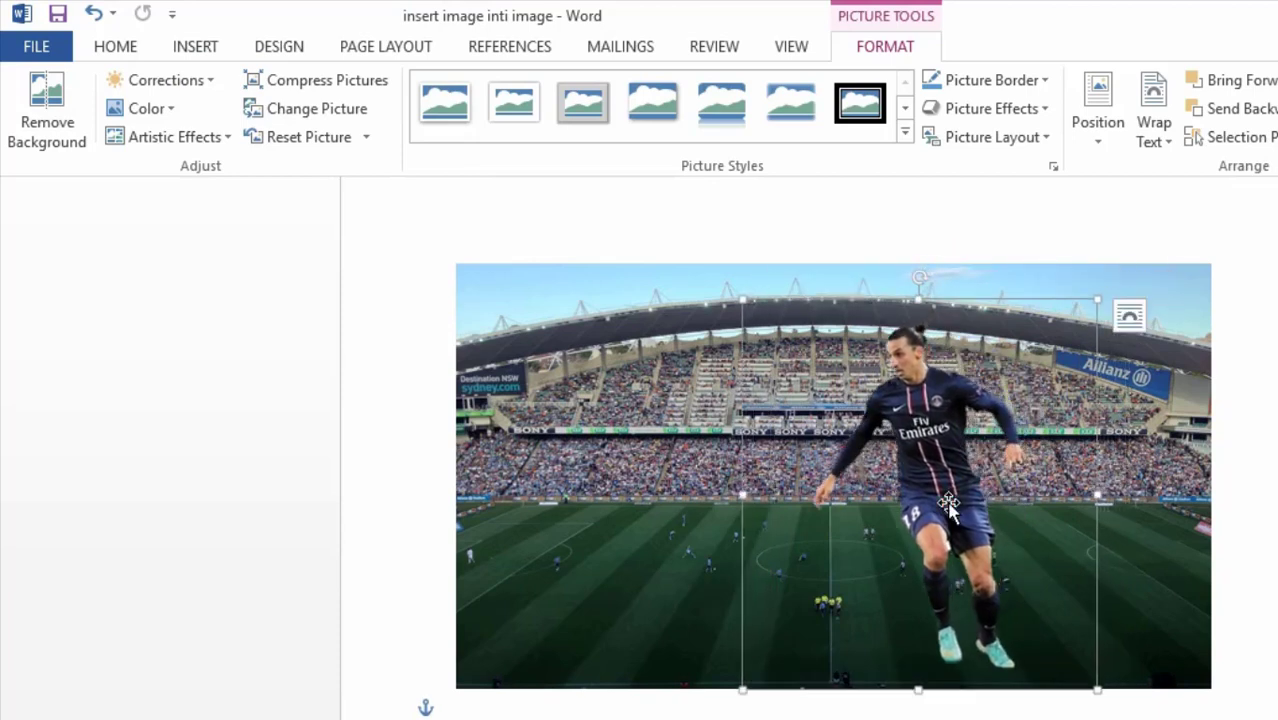
mouse_move(1096, 301)
left_mouse_down()
mouse_move(1150, 285)
mouse_move(1130, 281)
left_mouse_up()
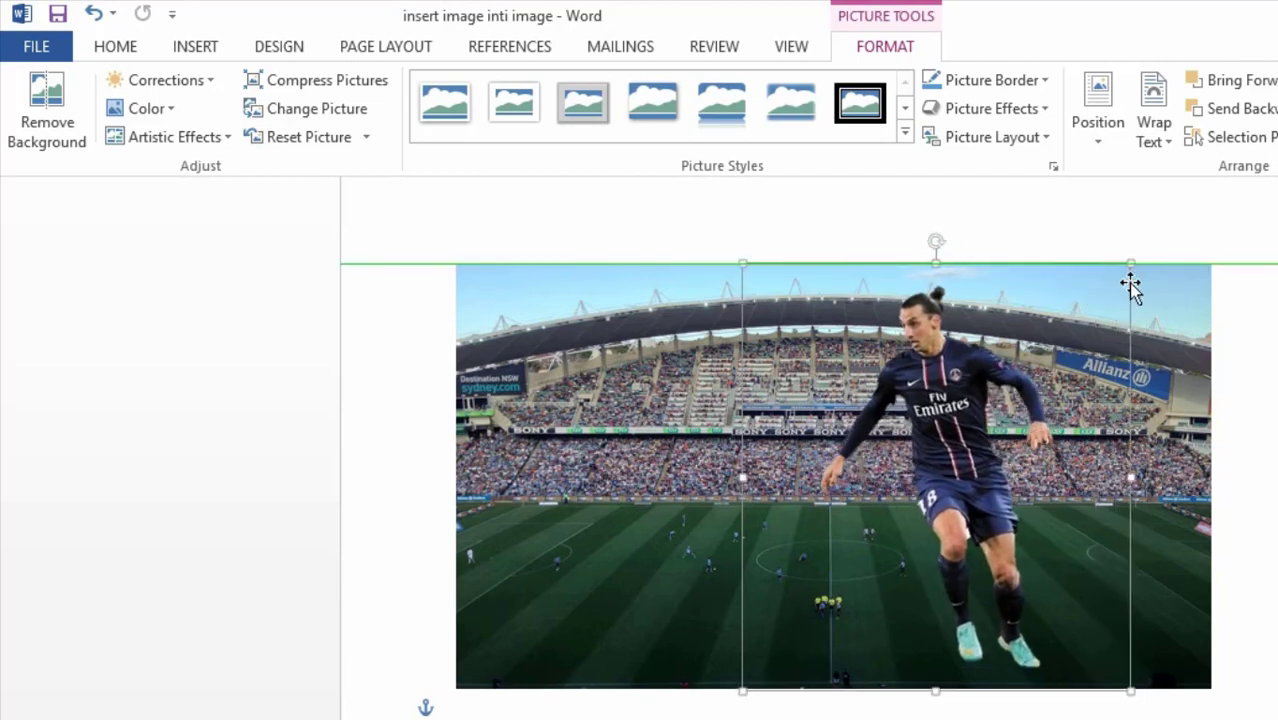
left_click_drag(1061, 414, 1030, 431)
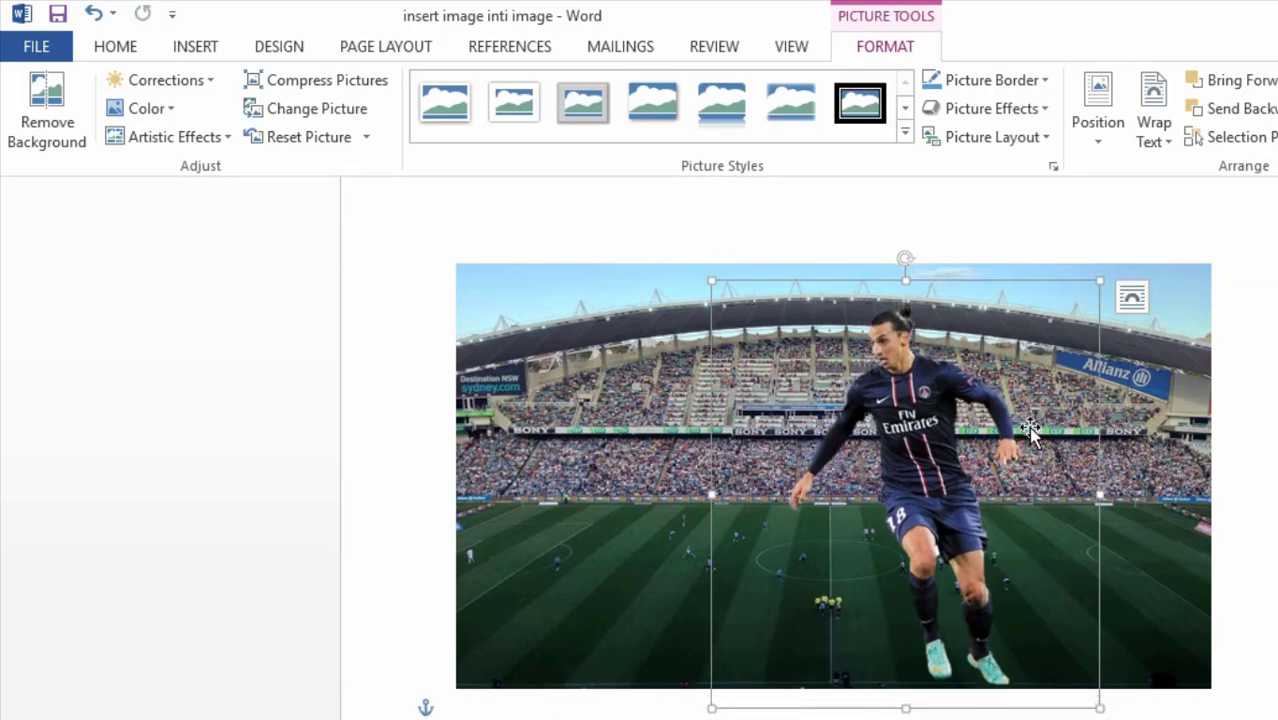
left_click(456, 708)
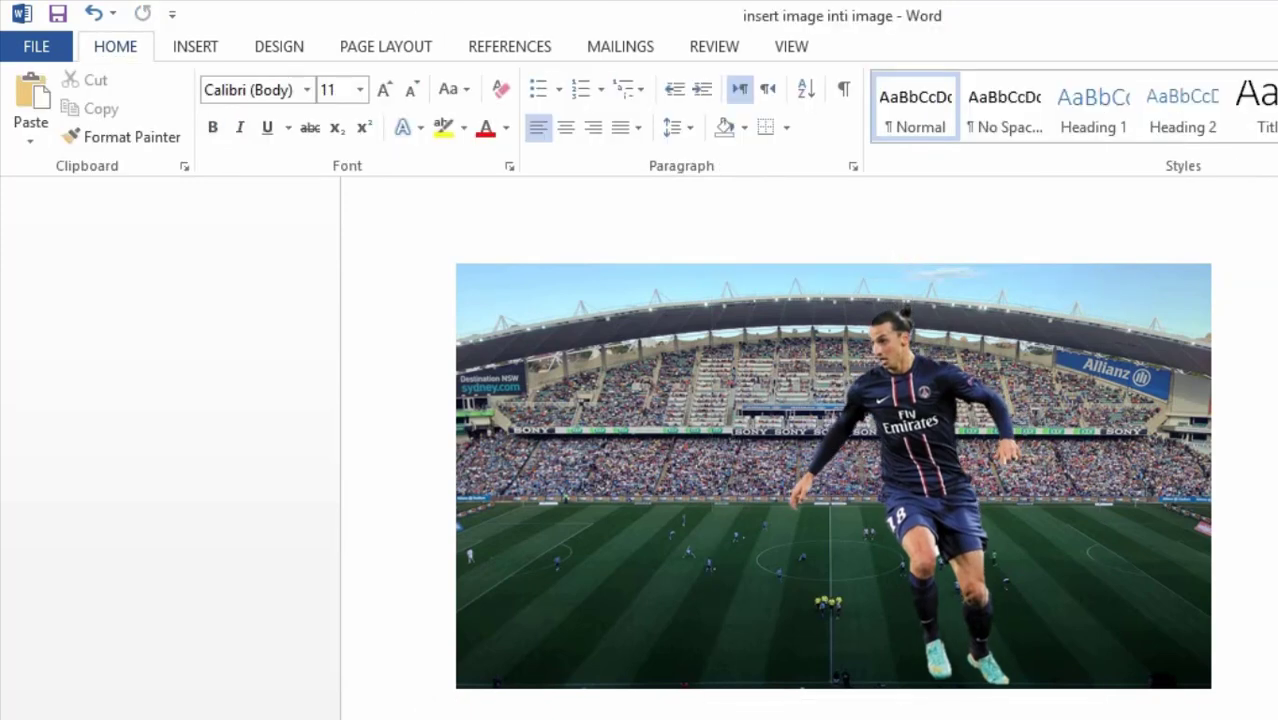
- Shrink the footballer cutout from its top-left corner, trying and undoing several moves across the stadium
left_click(995, 573)
left_click_drag(995, 573, 697, 543)
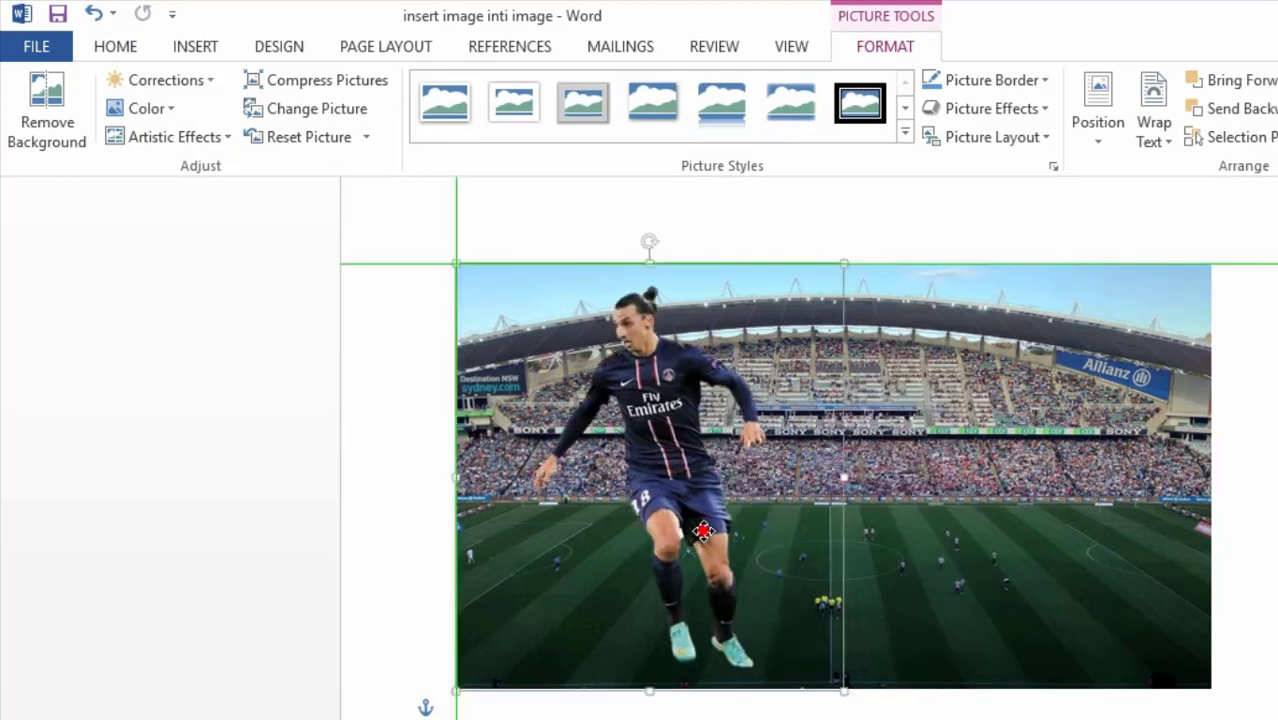
left_click_drag(705, 538, 705, 538)
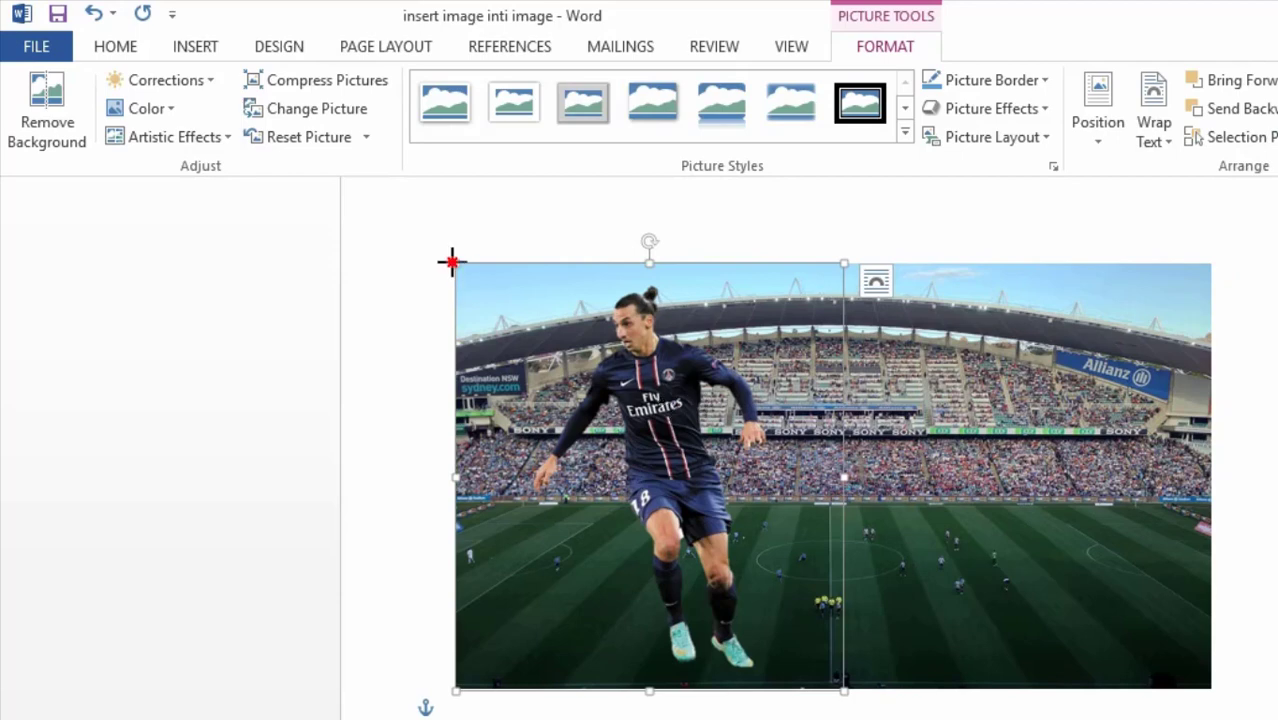
left_click_drag(451, 262, 530, 346)
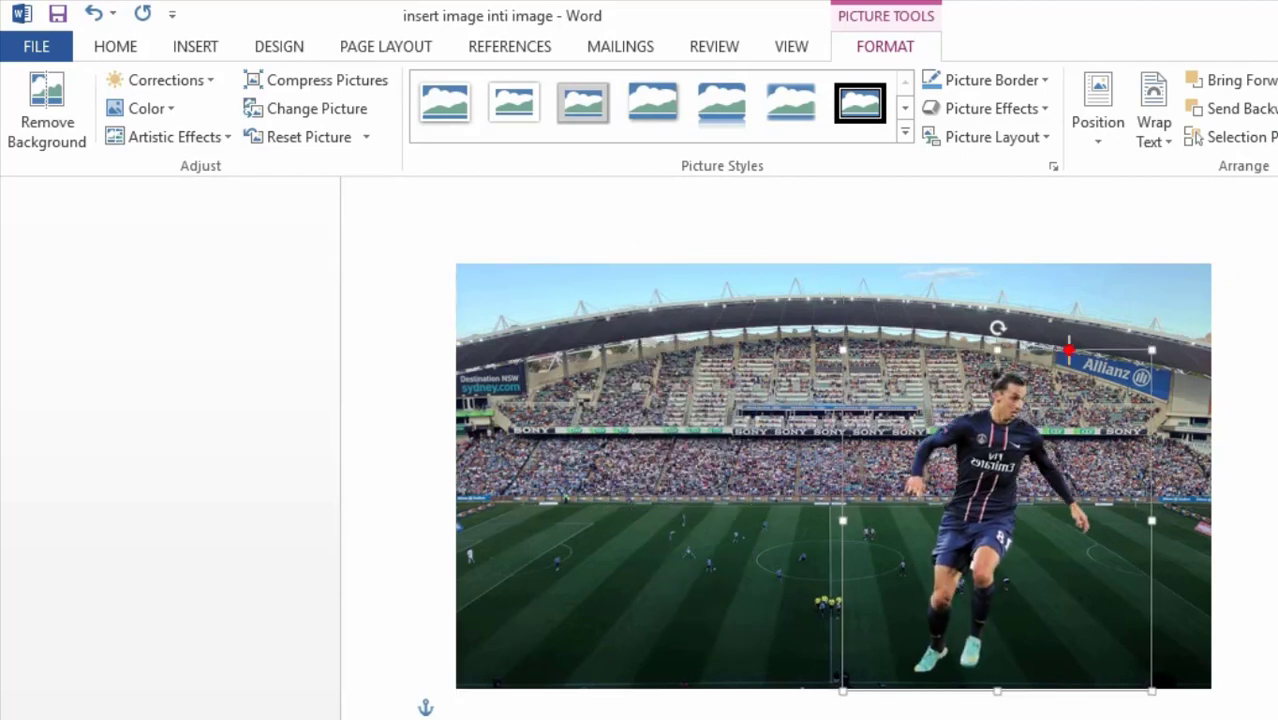
left_click_drag(1069, 349, 633, 323)
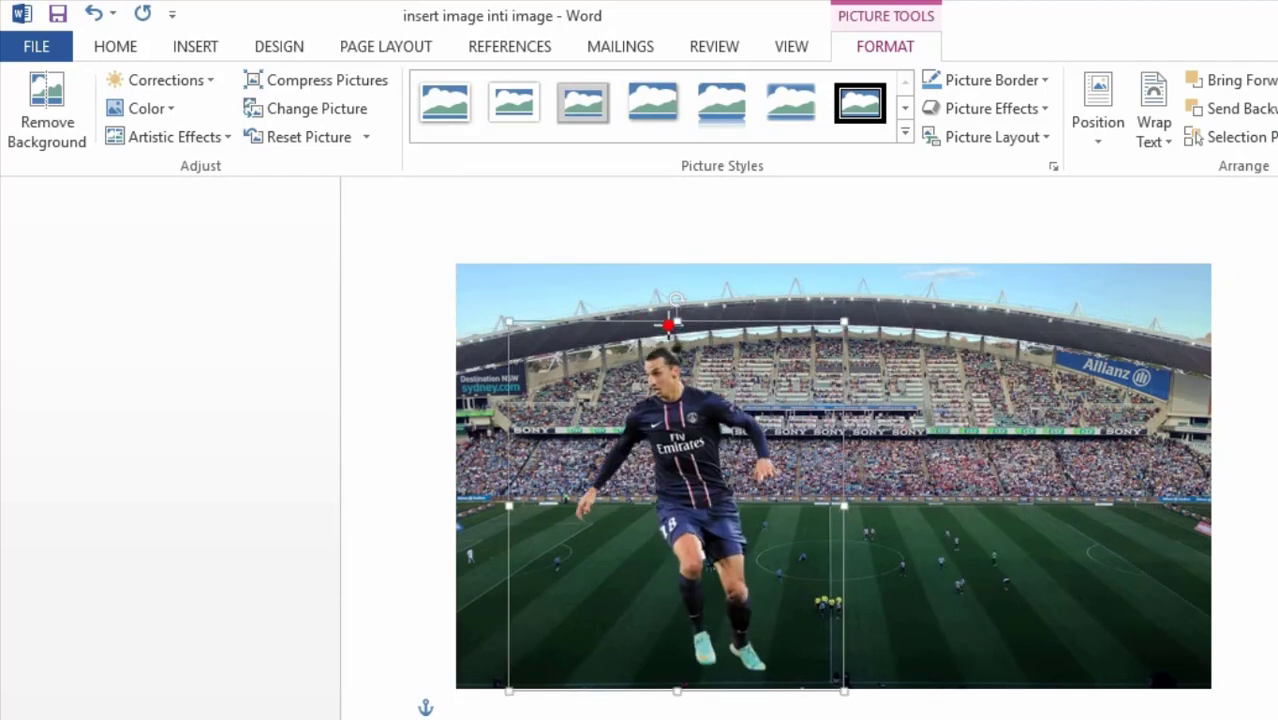
key("ctrl+z")
key("ctrl+y")
key("ctrl+z")
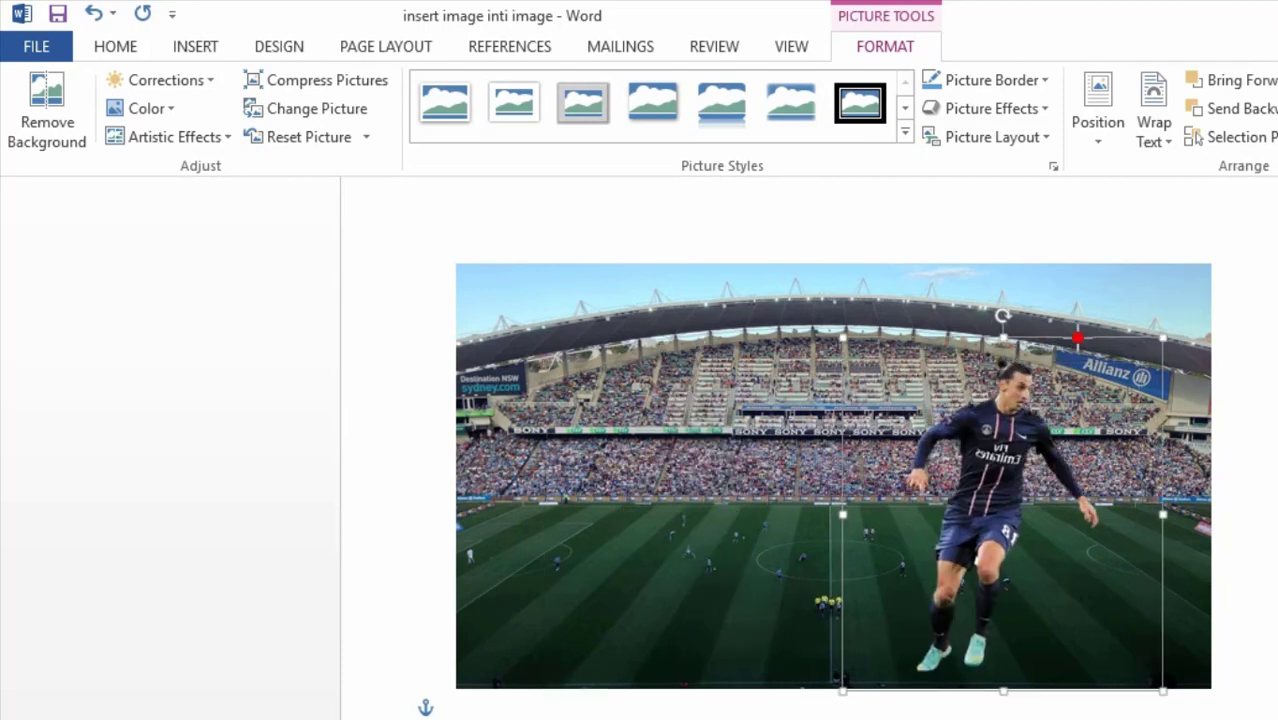
left_click_drag(1078, 337, 605, 288)
key("ctrl+z")
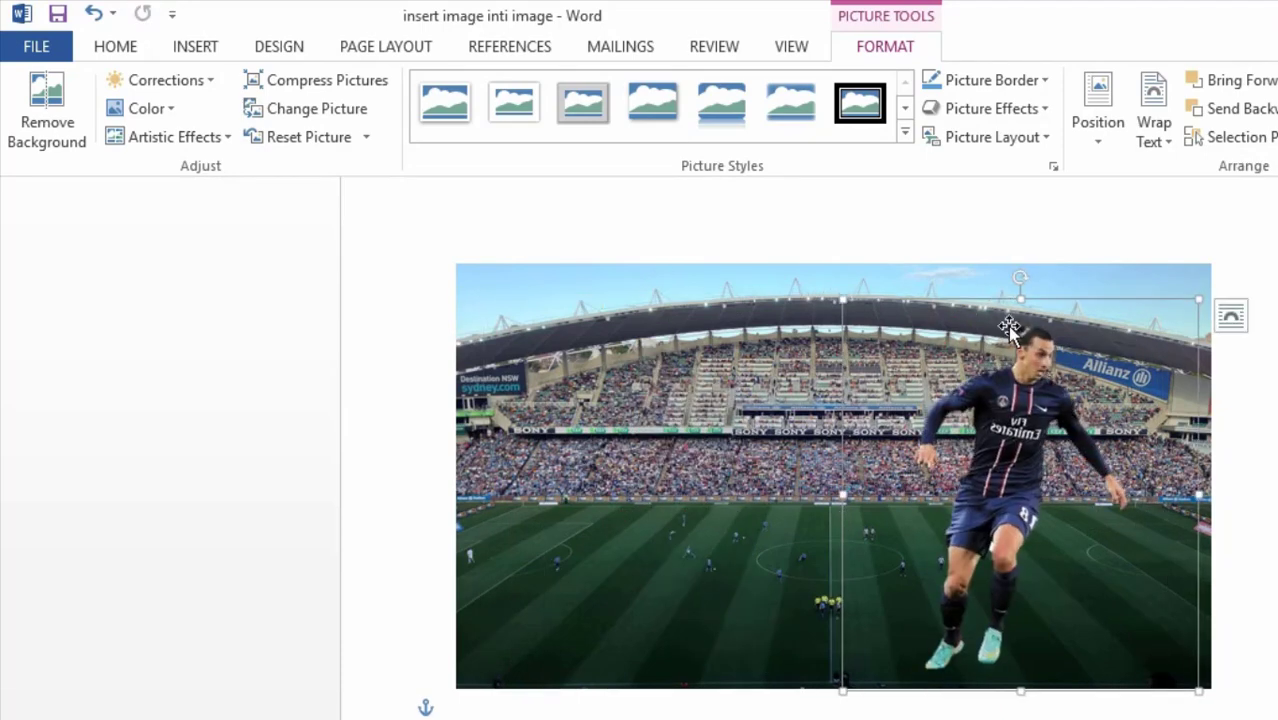
key("ctrl+z")
- Centre the footballer cutout over the stadium pitch and deselect it to view the composite
left_click_drag(1013, 440, 1022, 450)
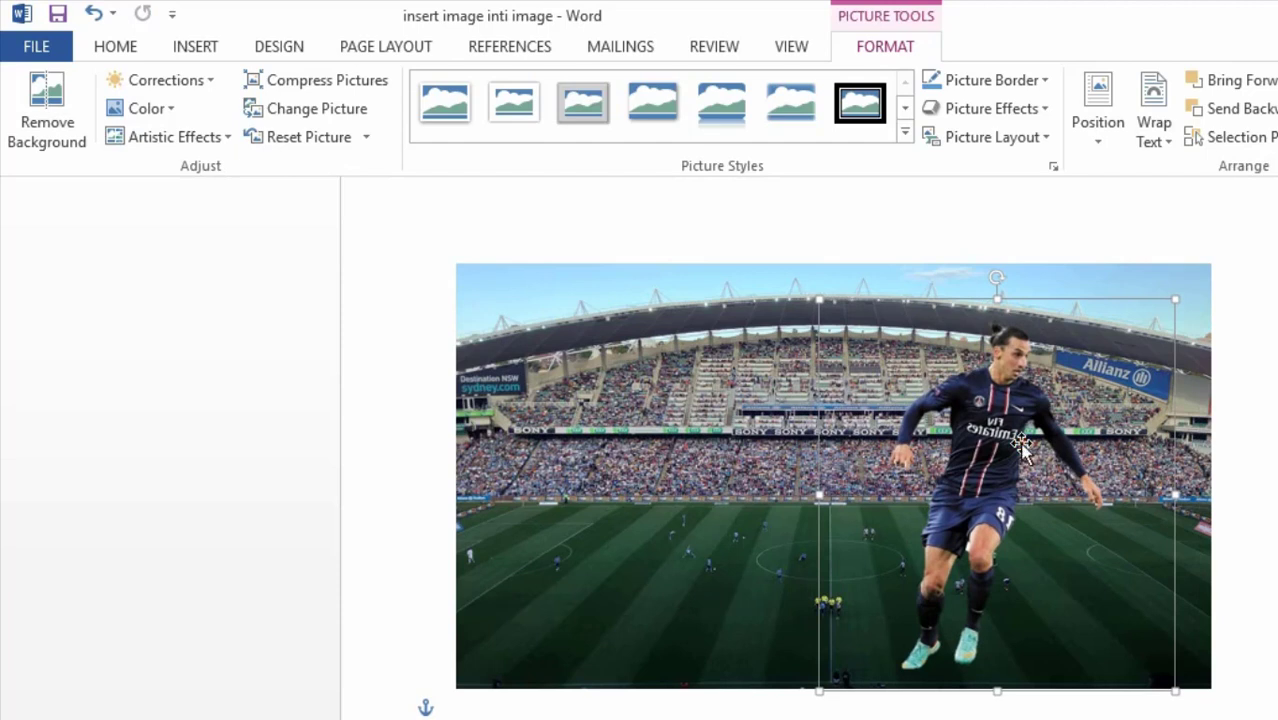
left_click(985, 705)
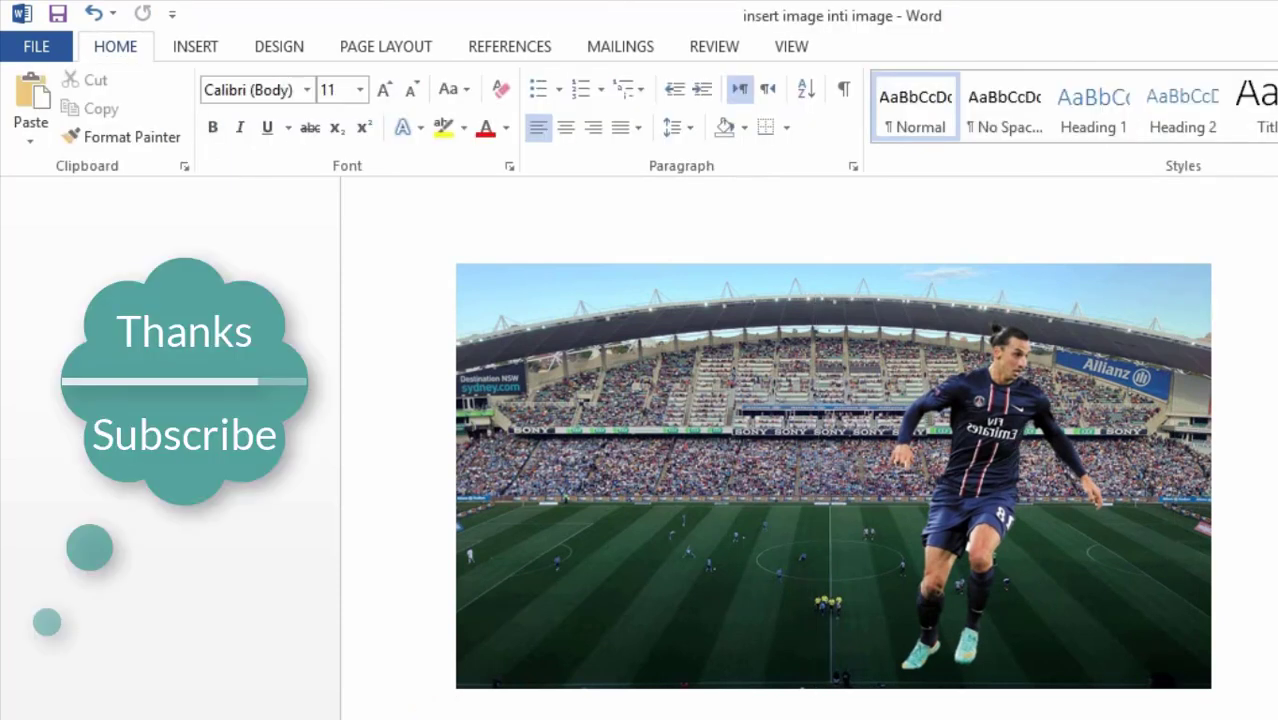
left_click_drag(1006, 525, 888, 518)
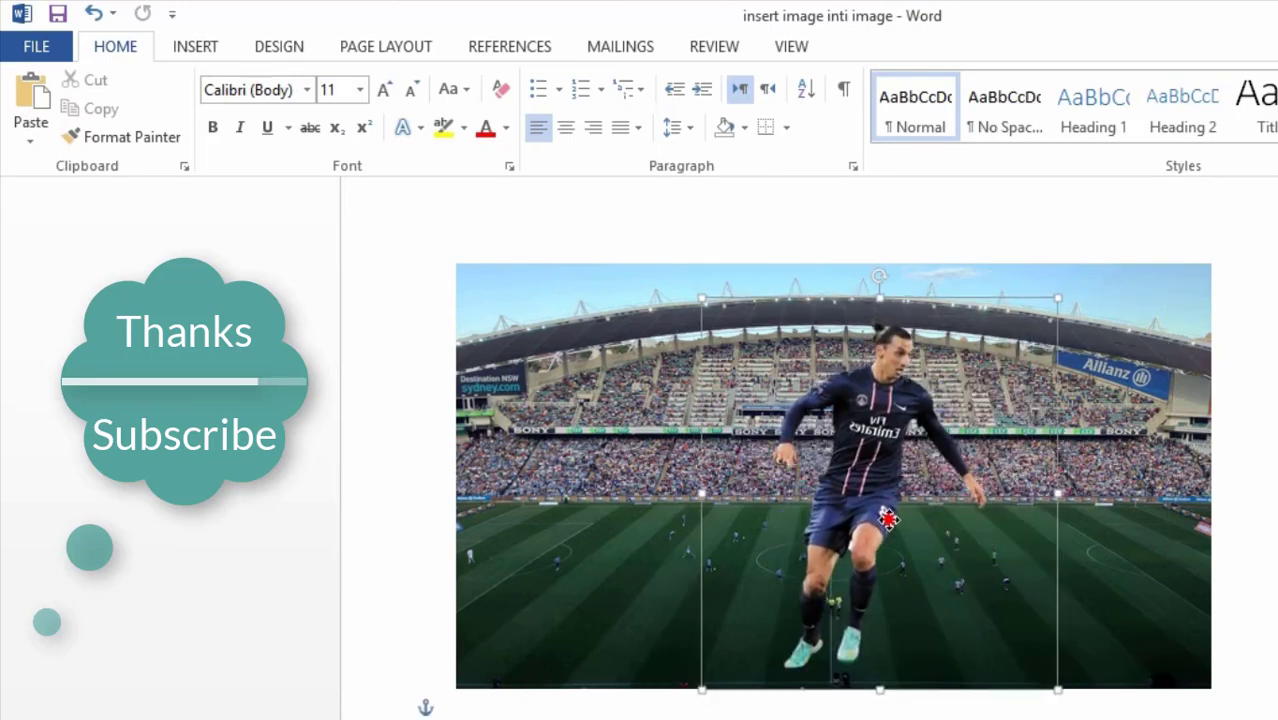
left_click(863, 703)
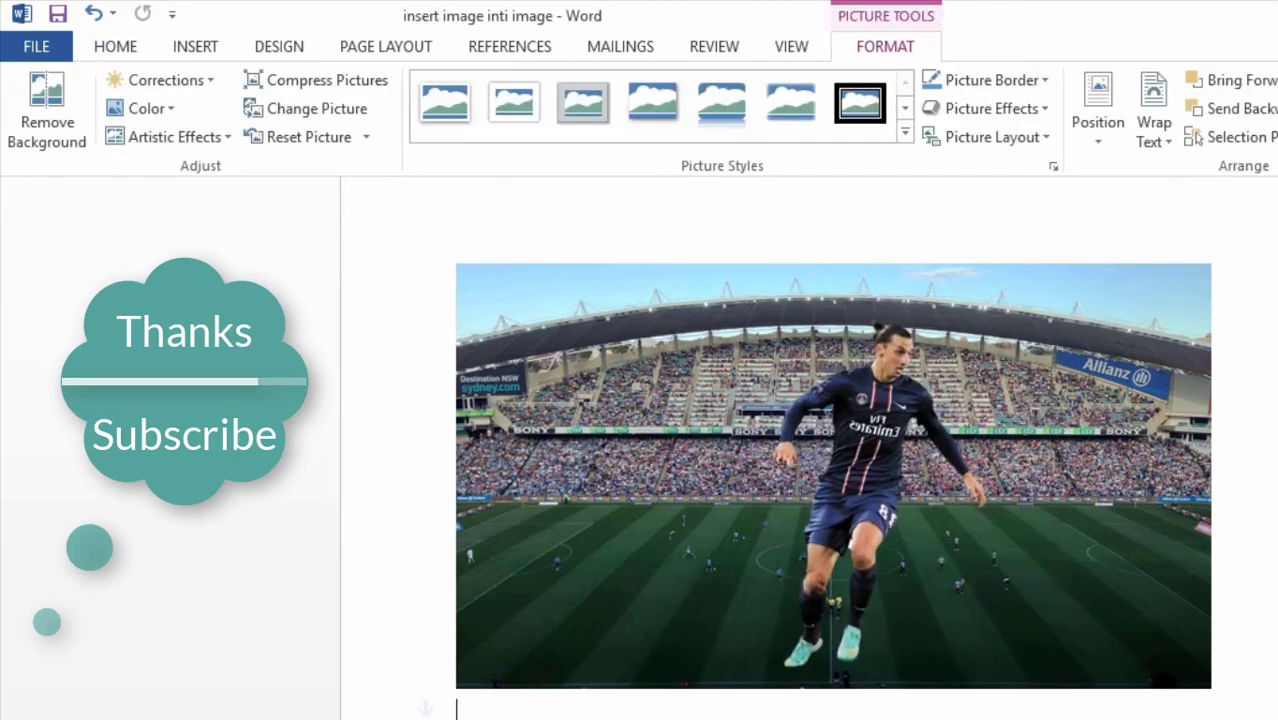